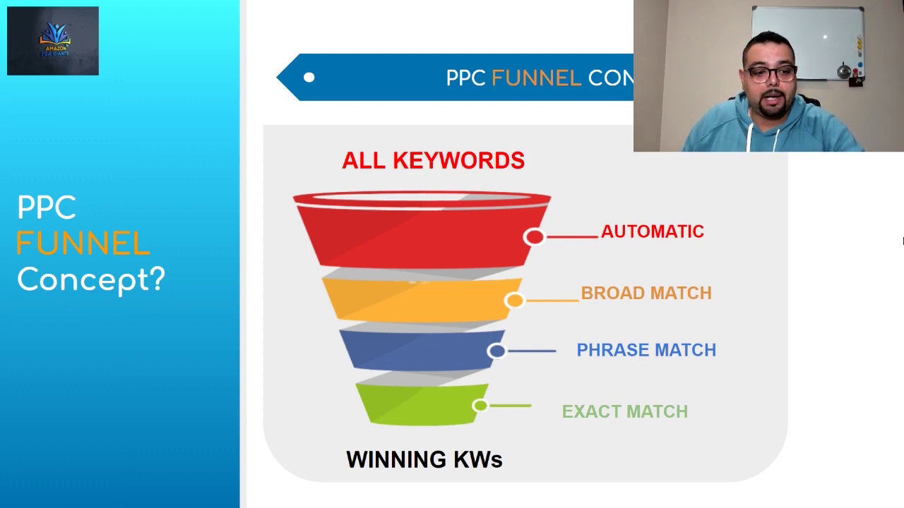
Leave the slideshow, switch to Amazon Seller Central and start a new Sponsored Products campaign in the NEW PRODUCT portfolio.
{"action": "key", "text": "Escape"}
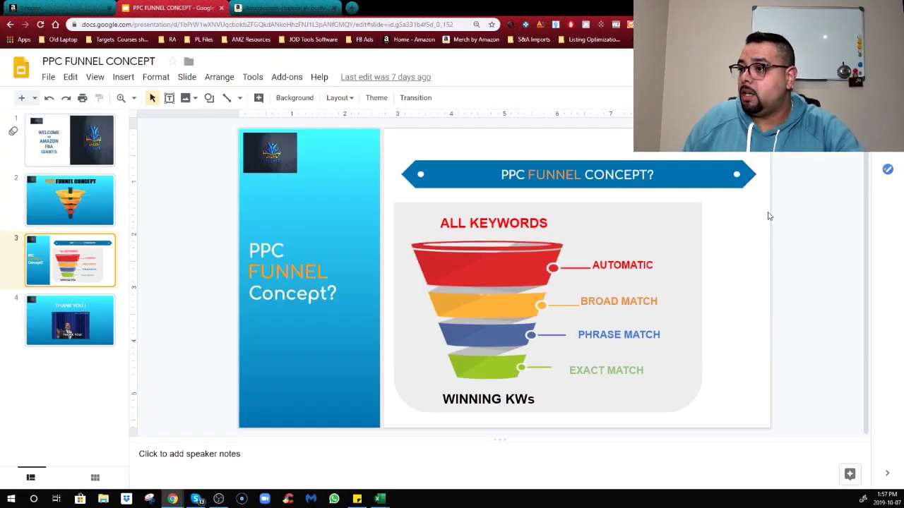
{"action": "left_click", "coordinate": [63, 6]}
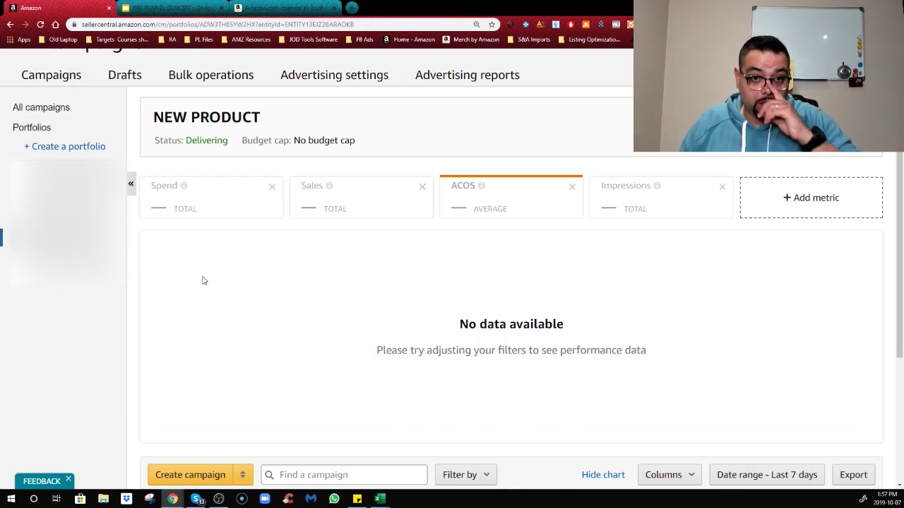
{"action": "scroll", "coordinate": [365, 268], "scroll_direction": "up", "scroll_amount": 2}
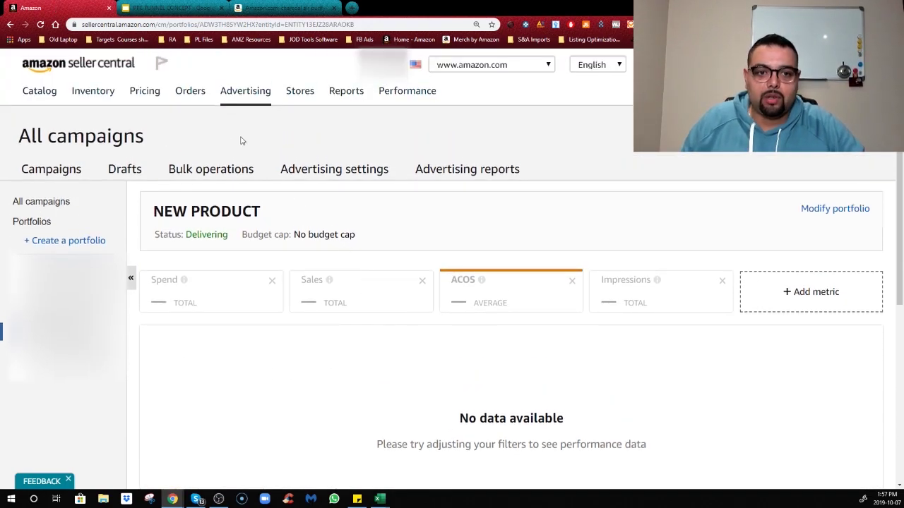
{"action": "mouse_move", "coordinate": [235, 102]}
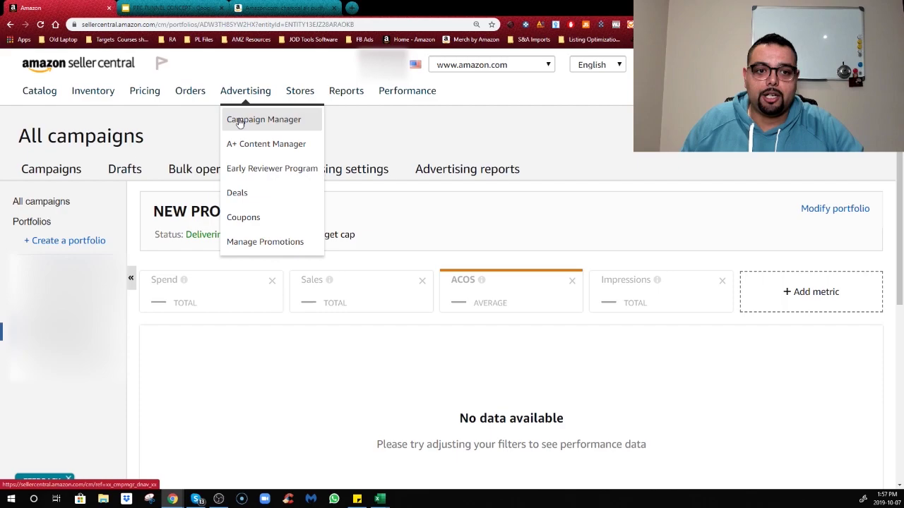
{"action": "scroll", "coordinate": [59, 297], "scroll_direction": "down", "scroll_amount": 2}
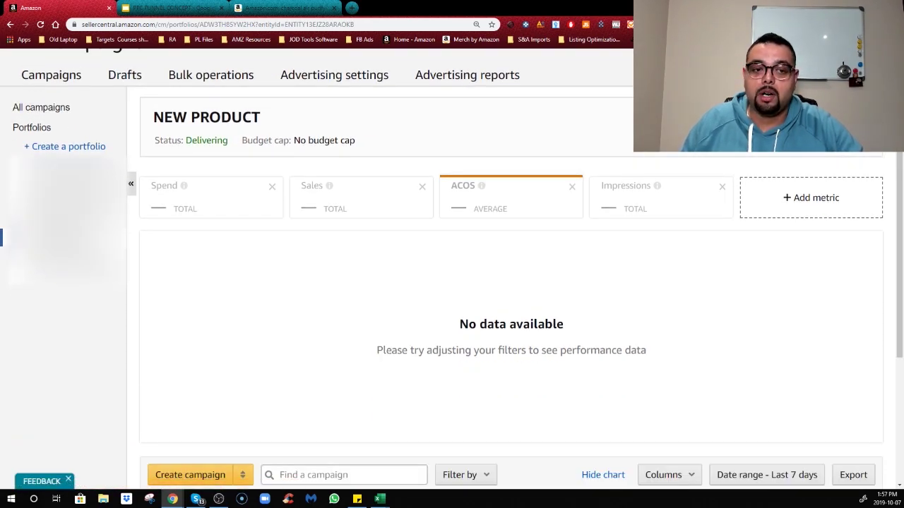
{"action": "scroll", "coordinate": [77, 253], "scroll_direction": "down", "scroll_amount": 3}
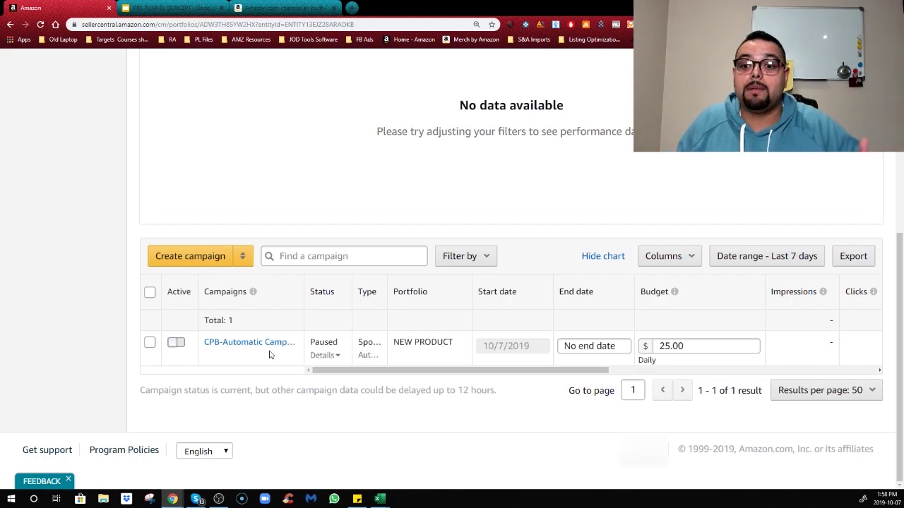
{"action": "left_click", "coordinate": [202, 260]}
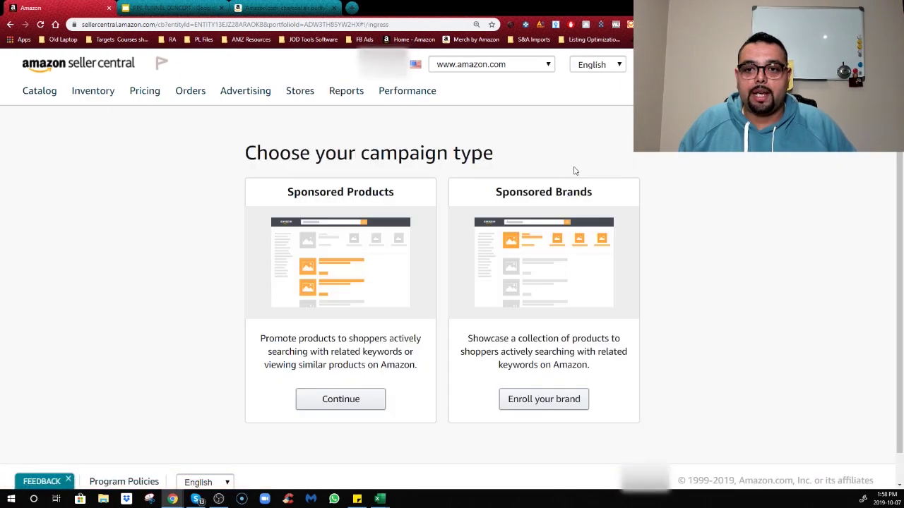
{"action": "left_click", "coordinate": [358, 401]}
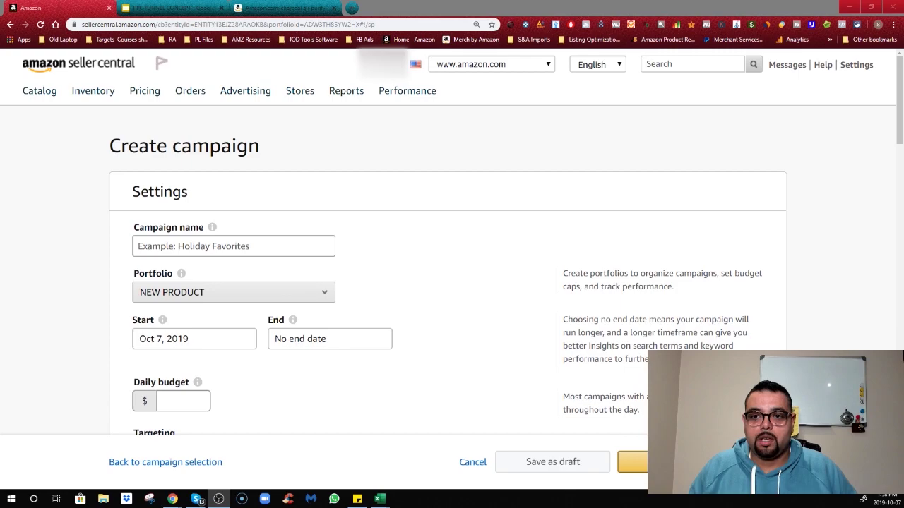
Name the campaign "CPB- Manual Campaign - Broad ( Discovery Campaign)".
{"action": "left_click", "coordinate": [255, 242]}
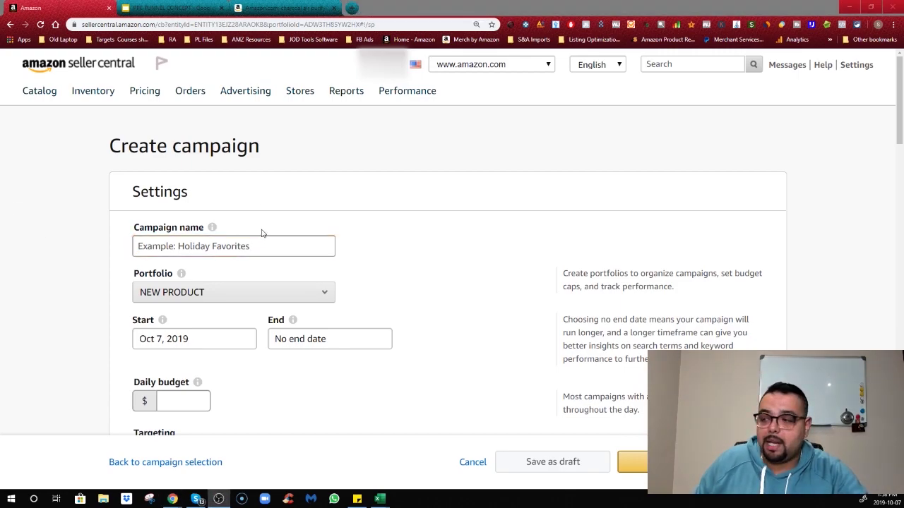
{"action": "left_click", "coordinate": [258, 246]}
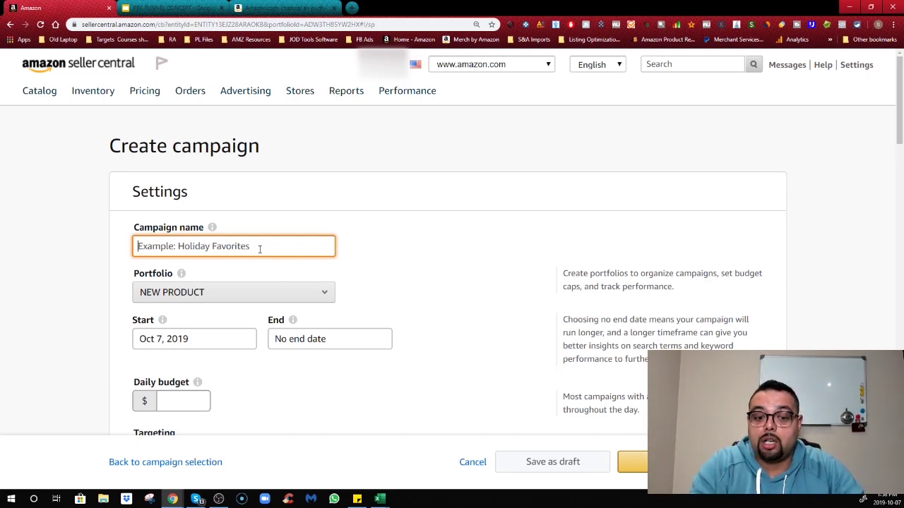
{"action": "type", "text": "CPB-"}
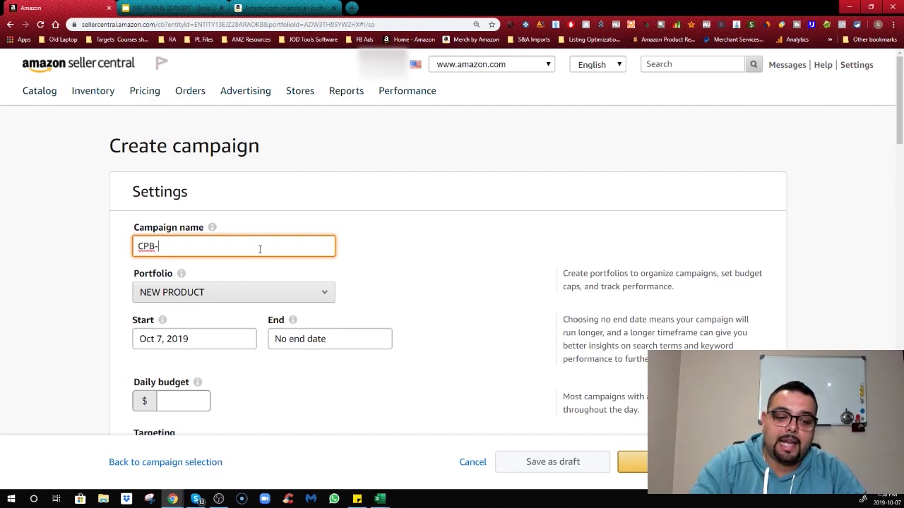
{"action": "type", "text": " Manual Campaign - Broa"}
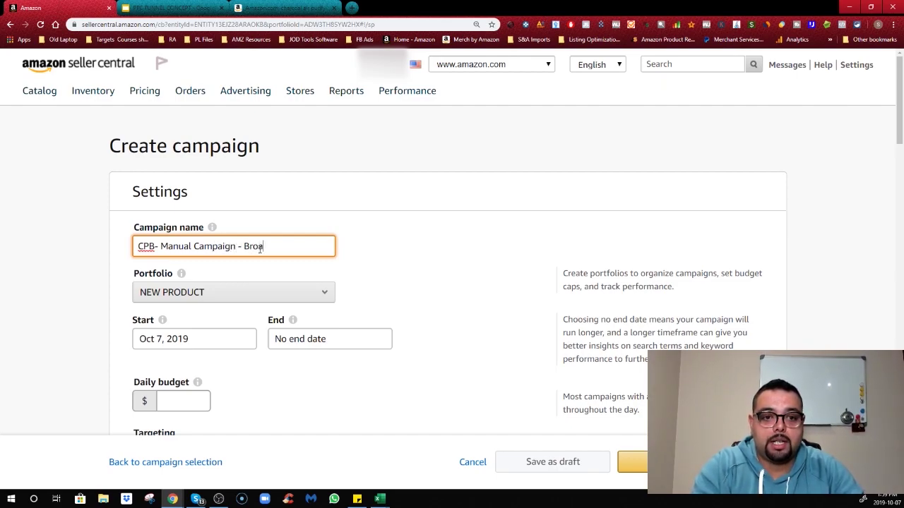
{"action": "type", "text": "d ("}
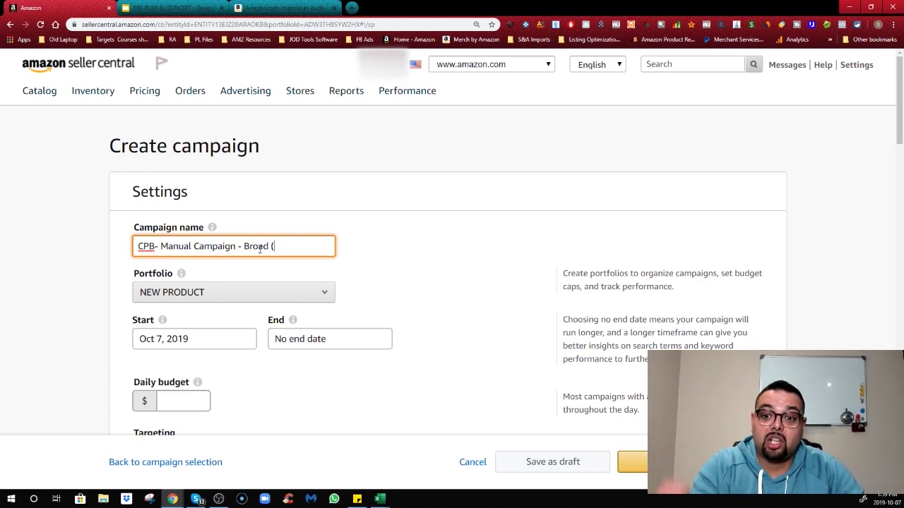
{"action": "type", "text": "Discovery Campaign)"}
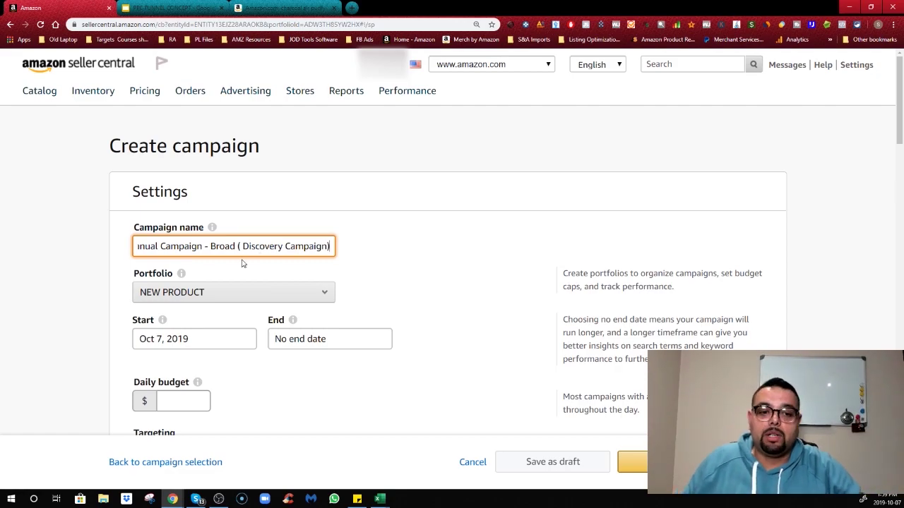
{"action": "left_click", "coordinate": [370, 367]}
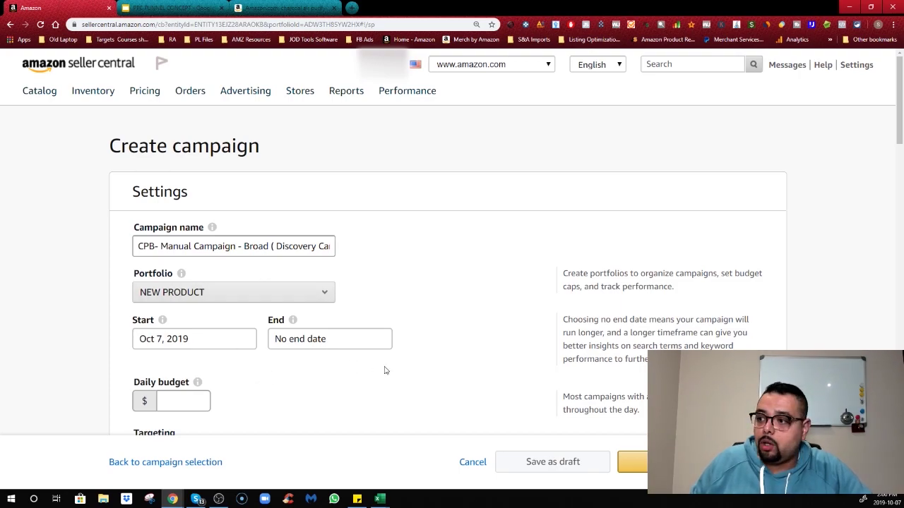
Set the campaign's daily budget to $30 and choose manual targeting.
{"action": "scroll", "coordinate": [381, 371], "scroll_direction": "down", "scroll_amount": 2}
{"action": "left_click", "coordinate": [205, 260]}
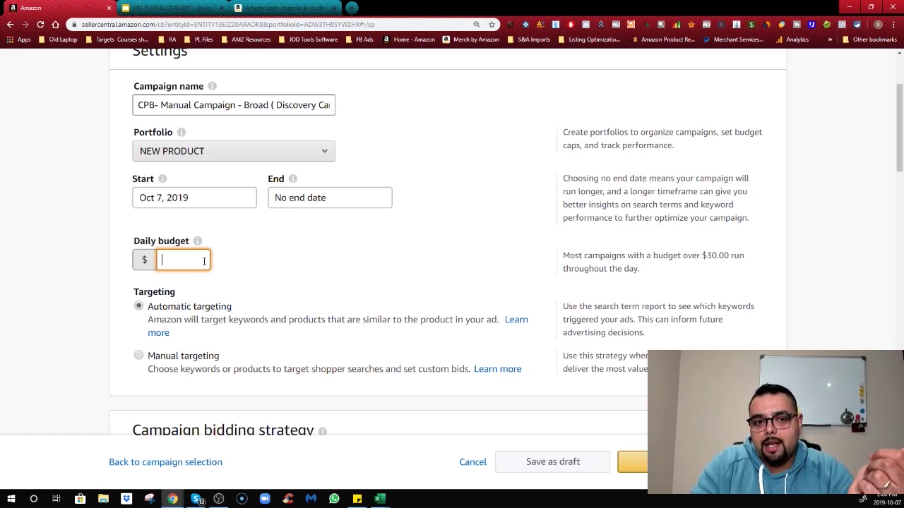
{"action": "type", "text": "30"}
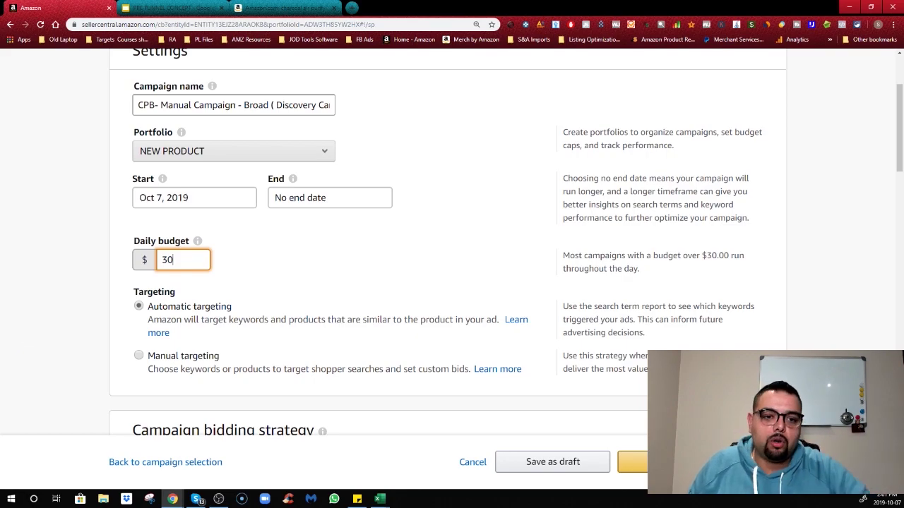
{"action": "left_click", "coordinate": [197, 241]}
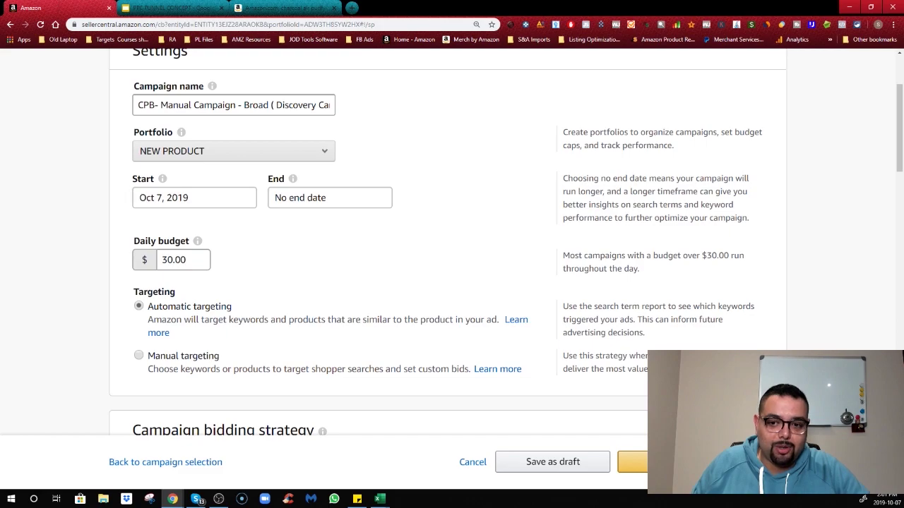
{"action": "scroll", "coordinate": [260, 300], "scroll_direction": "down", "scroll_amount": 2}
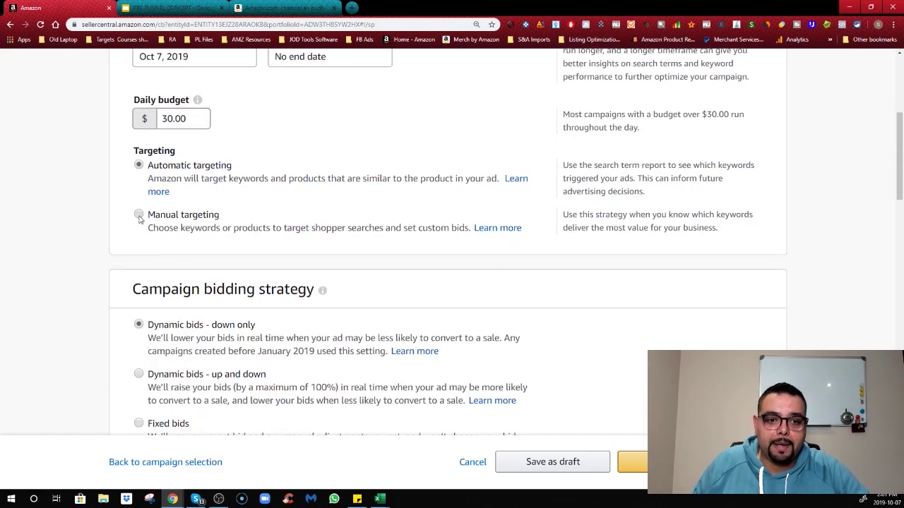
{"action": "left_click", "coordinate": [138, 216]}
Name the ad group "CPB-Broad Match".
{"action": "scroll", "coordinate": [89, 250], "scroll_direction": "down", "scroll_amount": 1}
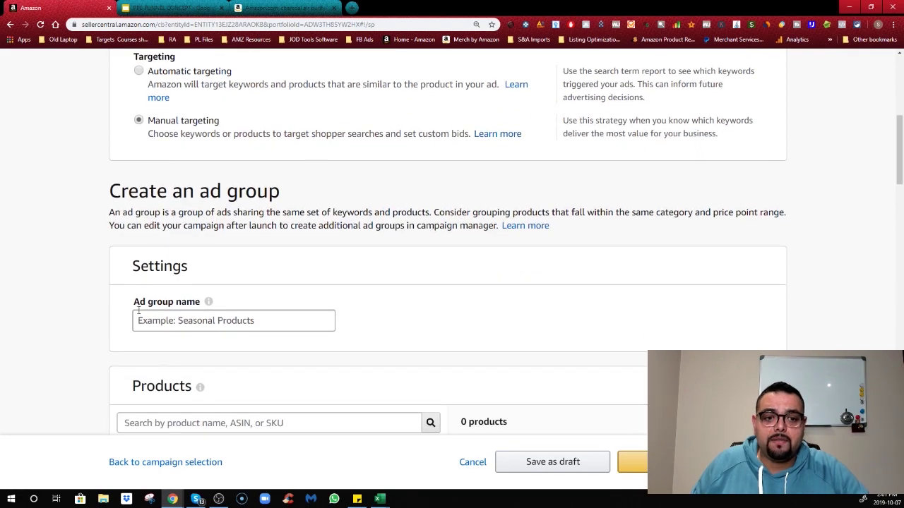
{"action": "left_click", "coordinate": [143, 319]}
{"action": "type", "text": "CPB-"}
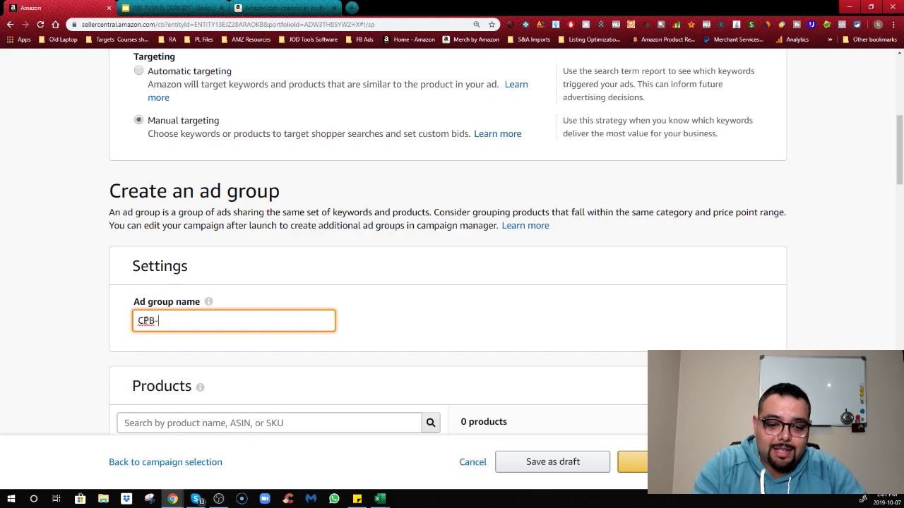
{"action": "type", "text": "Broa"}
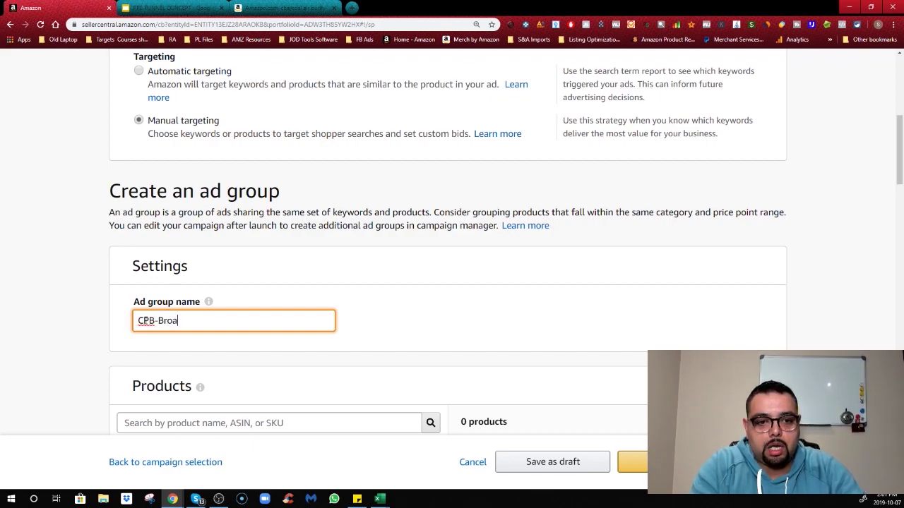
{"action": "type", "text": "d Match"}
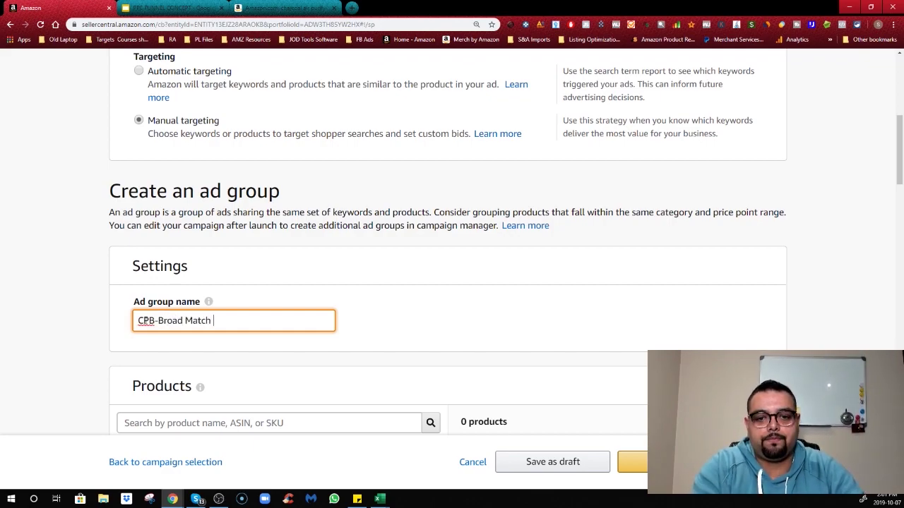
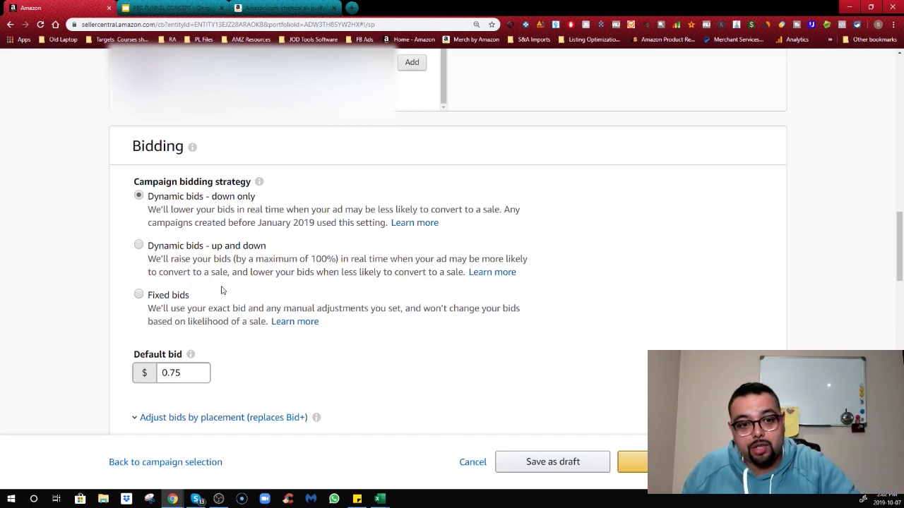
Open manual keyword entry in the ad group's keyword targeting section.
{"action": "scroll", "coordinate": [229, 336], "scroll_direction": "down", "scroll_amount": 1}
{"action": "scroll", "coordinate": [229, 335], "scroll_direction": "down", "scroll_amount": 5}
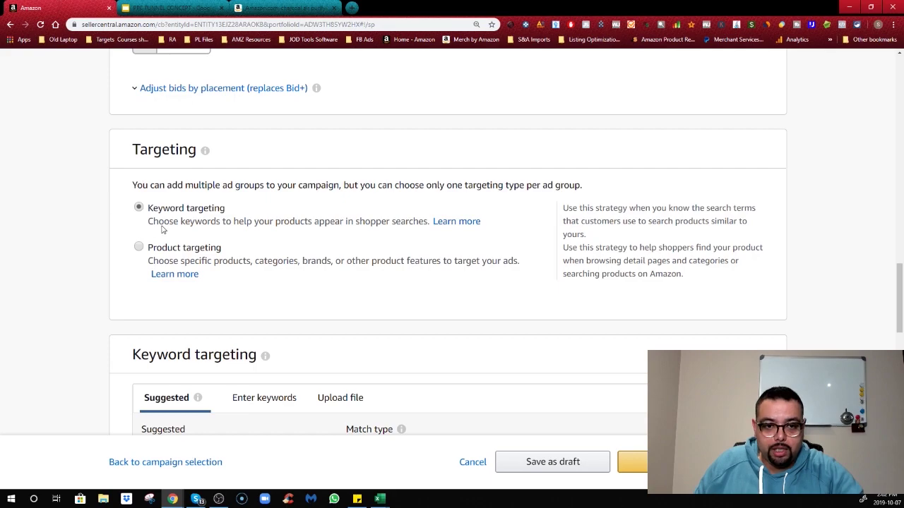
{"action": "scroll", "coordinate": [256, 249], "scroll_direction": "down", "scroll_amount": 4}
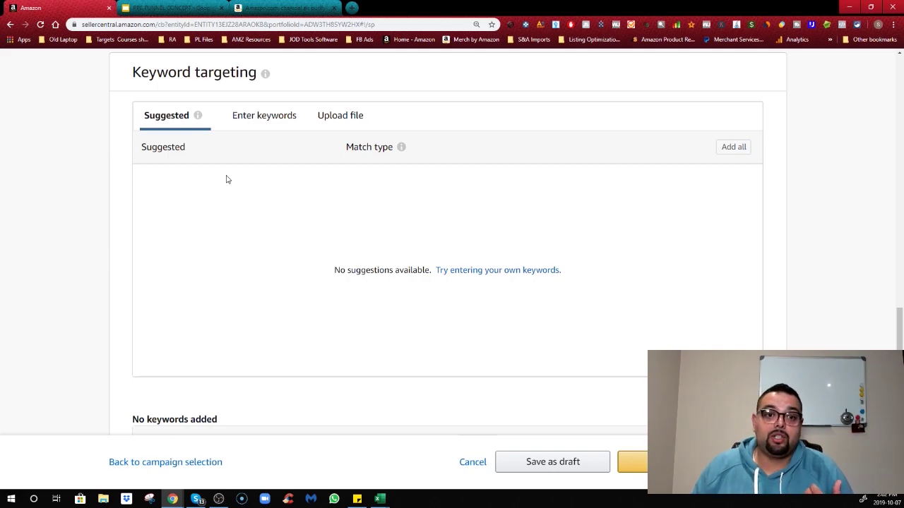
{"action": "left_click", "coordinate": [259, 129]}
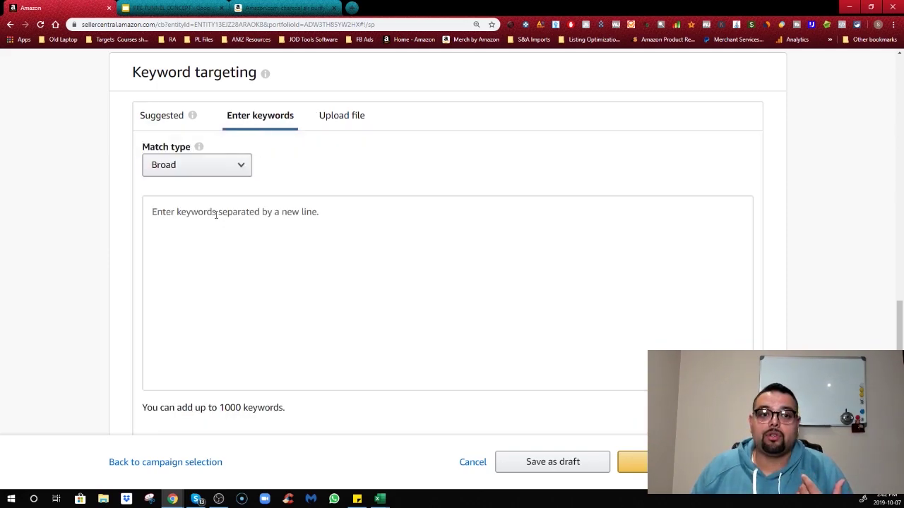
{"action": "mouse_move", "coordinate": [192, 115]}
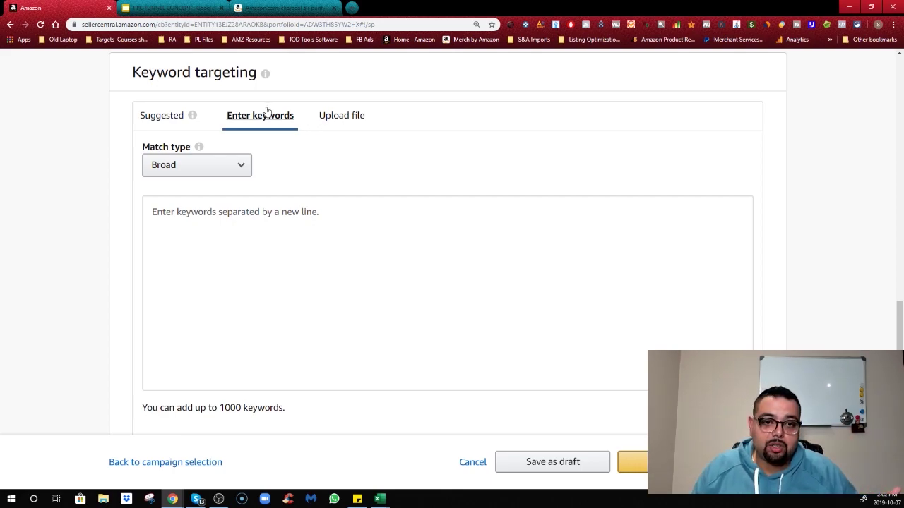
{"action": "left_click", "coordinate": [192, 115]}
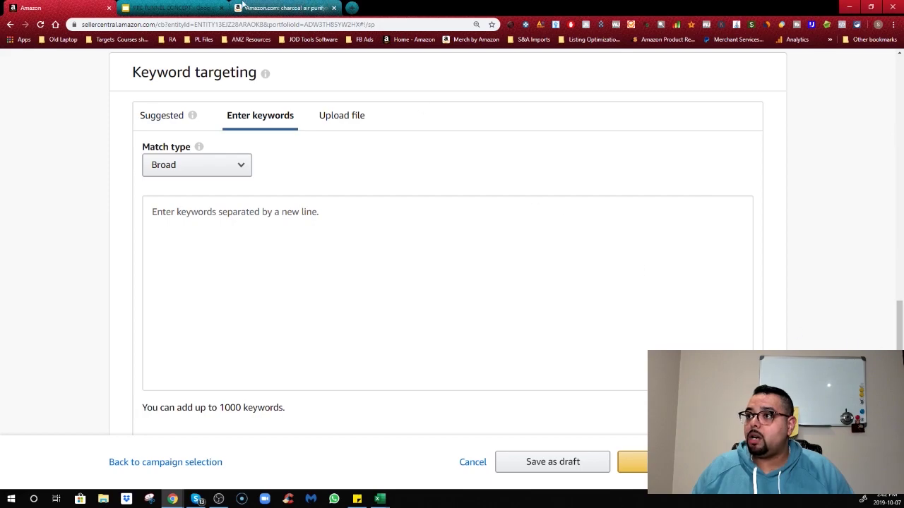
Review the PPC funnel slide in Google Slides and return to the Seller Central campaign form.
{"action": "left_click", "coordinate": [185, 7]}
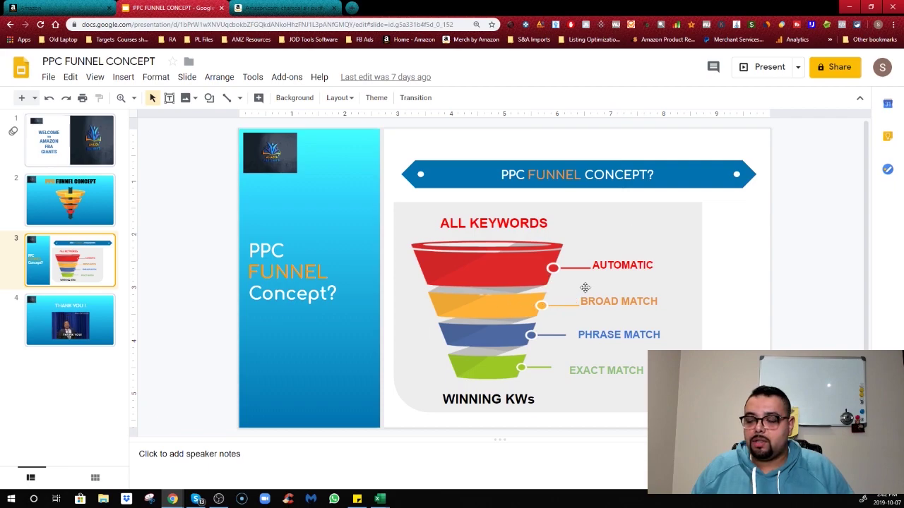
{"action": "left_click", "coordinate": [34, 6]}
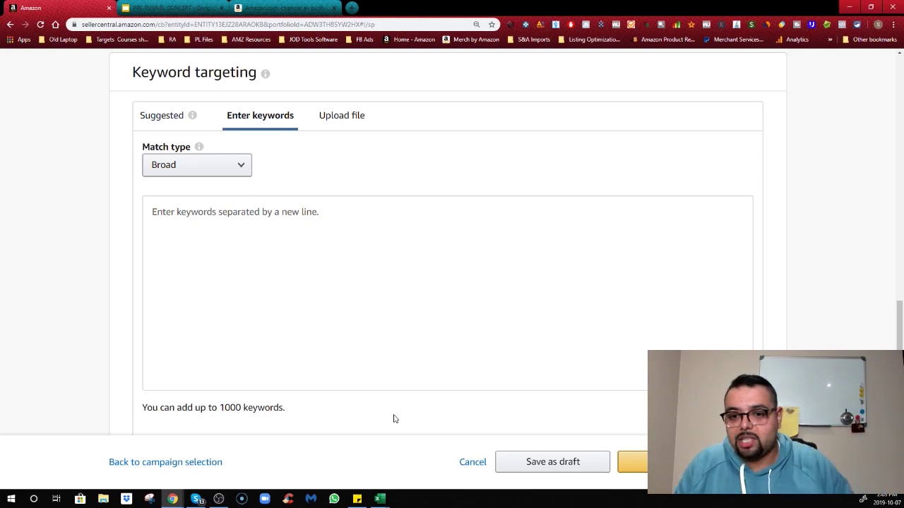
Switch to the Jungle Scout keyword export in Excel, maximize its window and copy the top ten keyword rows, A2:B11.
{"action": "mouse_move", "coordinate": [380, 500]}
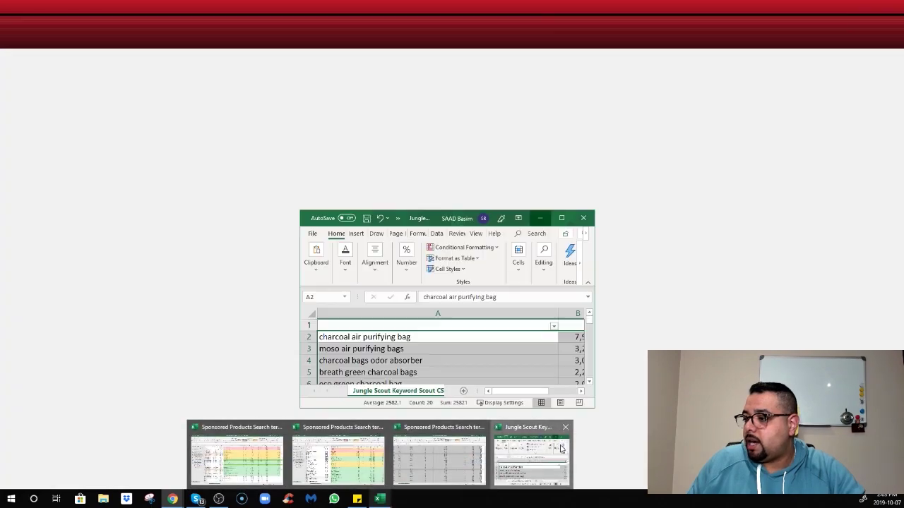
{"action": "left_click", "coordinate": [535, 459]}
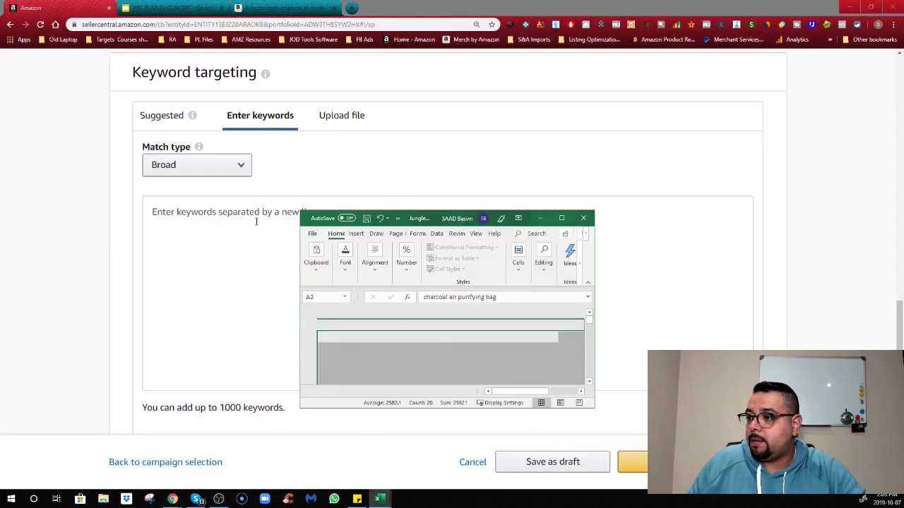
{"action": "double_click", "coordinate": [466, 219]}
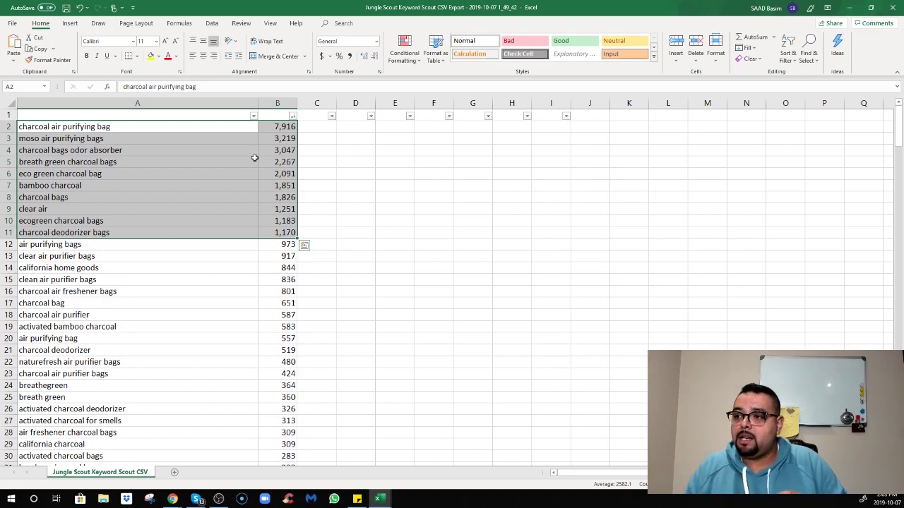
{"action": "key", "text": "ctrl+c"}
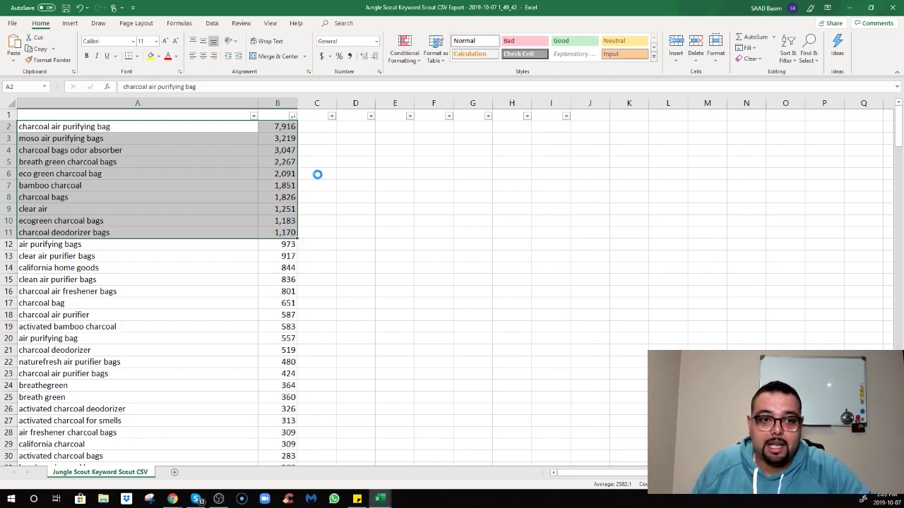
Examine the top ten search keywords in A2:A11 and the lower-volume terms that follow them.
{"action": "scroll", "coordinate": [326, 185], "scroll_direction": "up", "scroll_amount": 2}
{"action": "scroll", "coordinate": [337, 194], "scroll_direction": "up", "scroll_amount": 5}
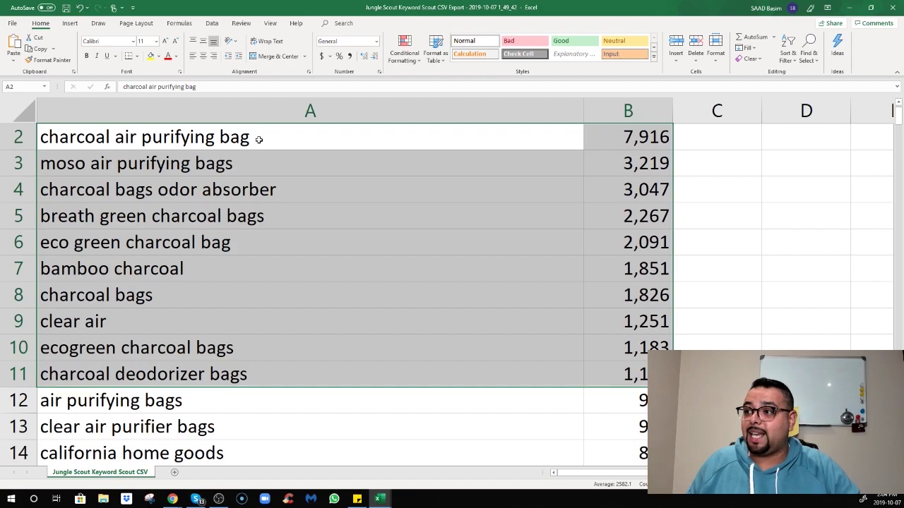
{"action": "left_click_drag", "start_coordinate": [261, 135], "coordinate": [271, 366]}
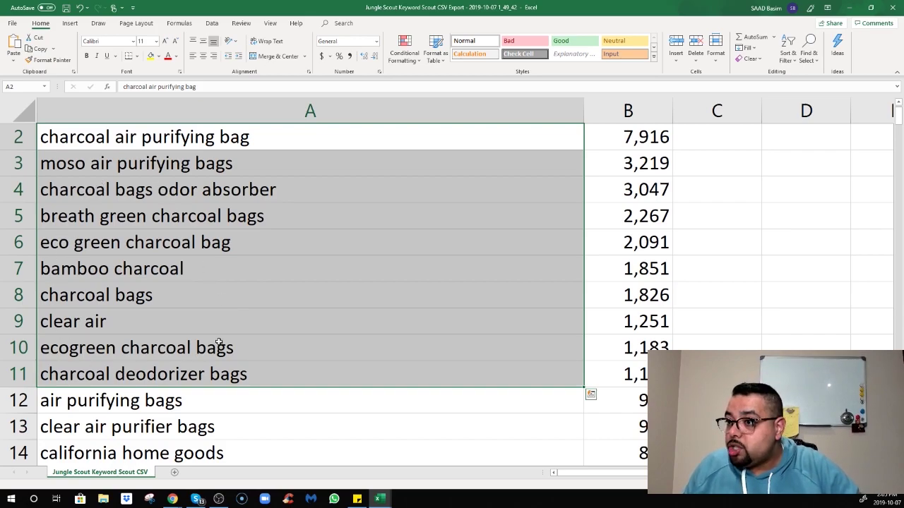
{"action": "scroll", "coordinate": [163, 407], "scroll_direction": "down", "scroll_amount": 1}
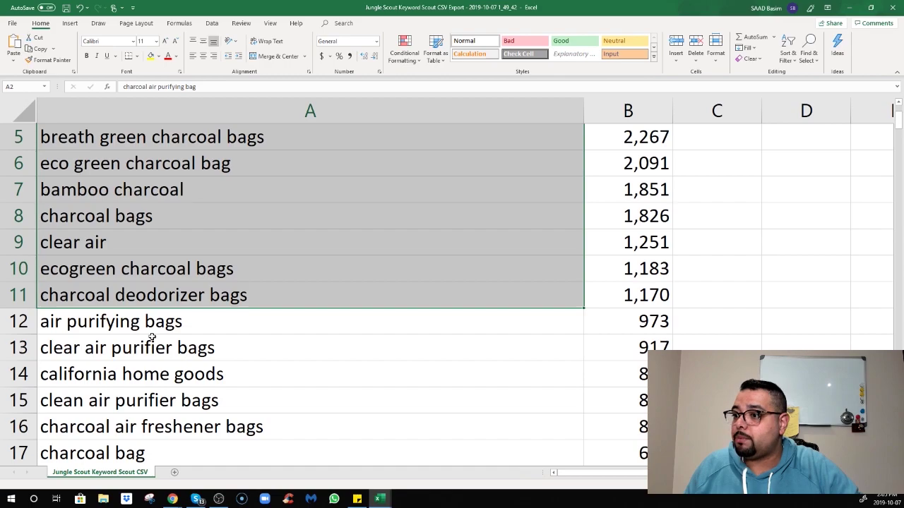
{"action": "scroll", "coordinate": [117, 325], "scroll_direction": "up", "scroll_amount": 2}
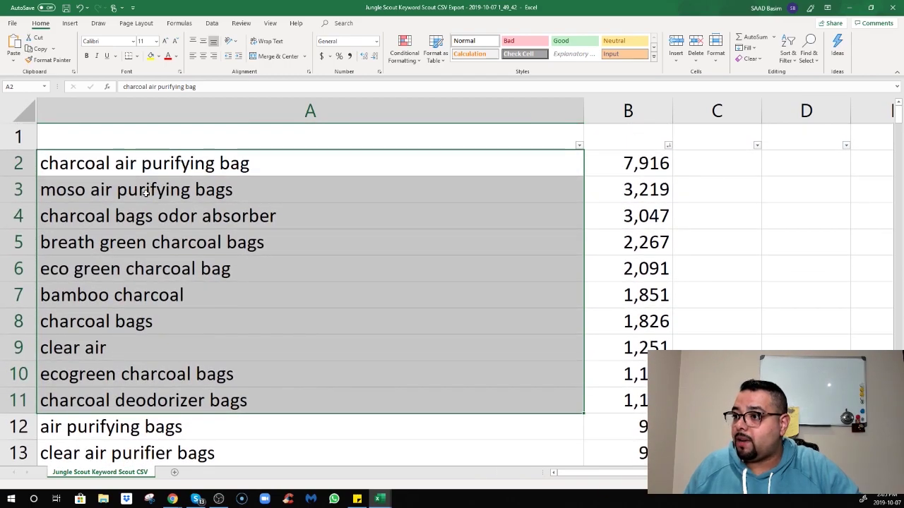
{"action": "scroll", "coordinate": [193, 302], "scroll_direction": "down", "scroll_amount": 1}
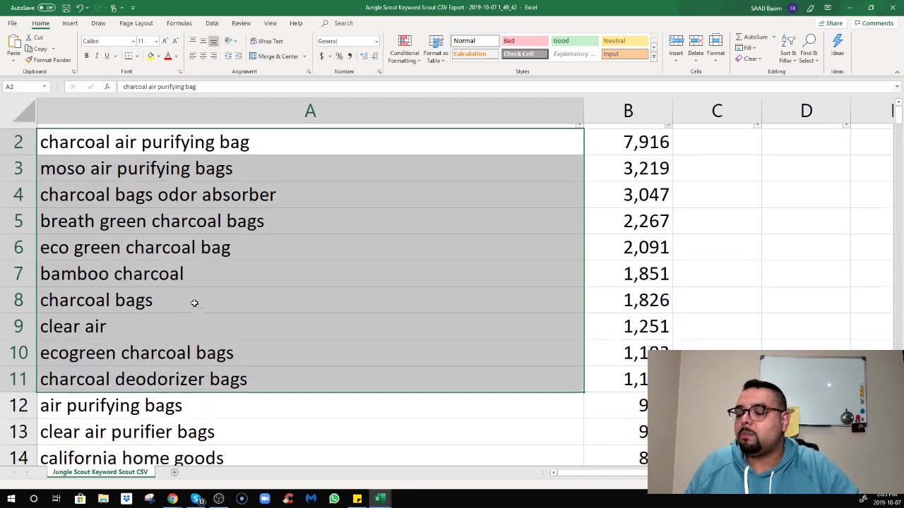
{"action": "left_click", "coordinate": [170, 142]}
{"action": "scroll", "coordinate": [173, 148], "scroll_direction": "up", "scroll_amount": 1}
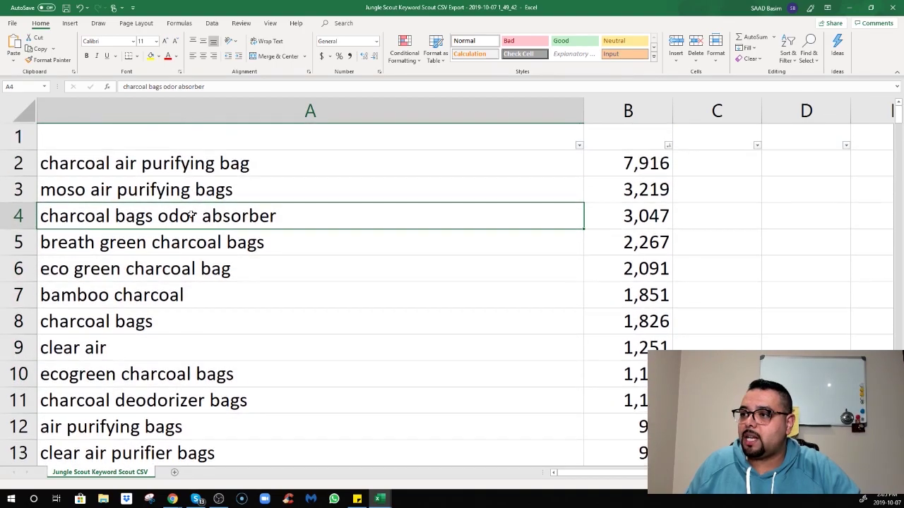
Copy the top nine keywords from cells A2:A10, without their search volumes.
{"action": "left_click_drag", "start_coordinate": [183, 163], "coordinate": [104, 270]}
{"action": "right_click", "coordinate": [138, 239]}
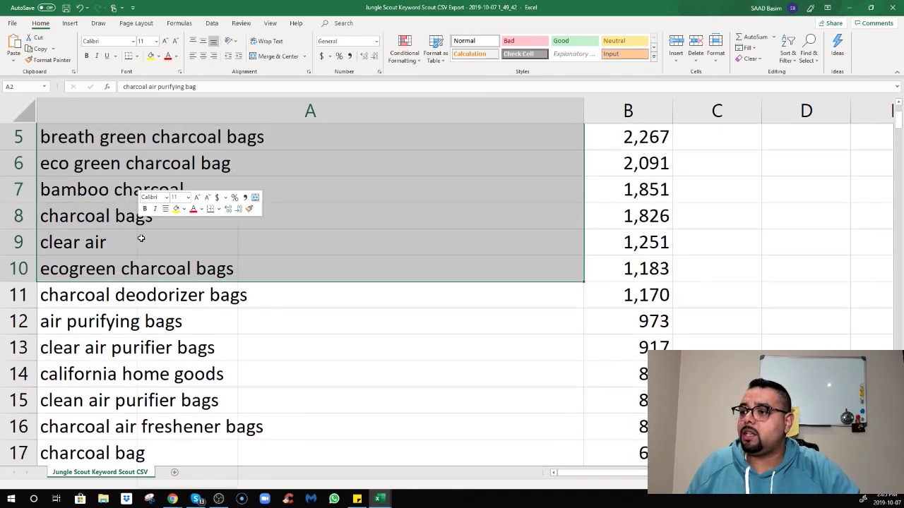
{"action": "left_click", "coordinate": [149, 247]}
{"action": "scroll", "coordinate": [149, 247], "scroll_direction": "up", "scroll_amount": 2}
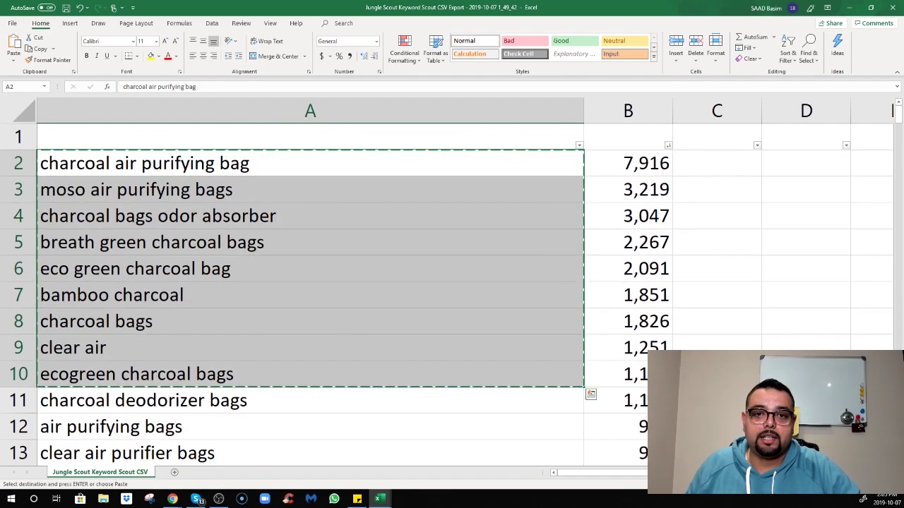
Switch to the Seller Central campaign form, paste the copied keywords into manual entry and add them as Broad match keywords.
{"action": "key", "text": "alt+Tab"}
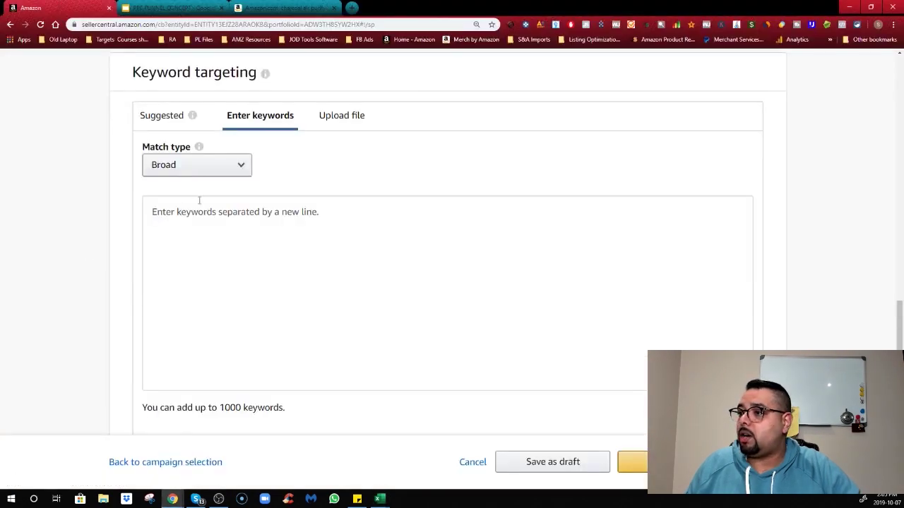
{"action": "left_click", "coordinate": [281, 264]}
{"action": "right_click", "coordinate": [281, 263]}
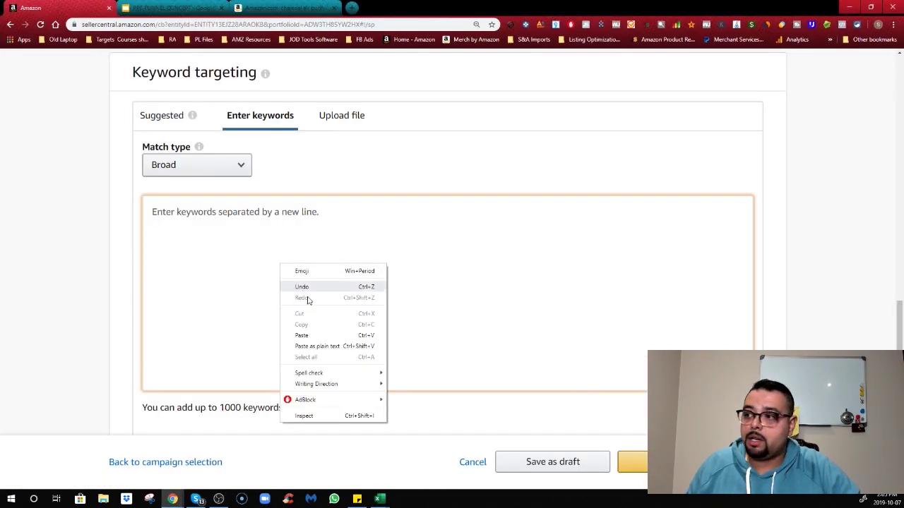
{"action": "left_click", "coordinate": [311, 331]}
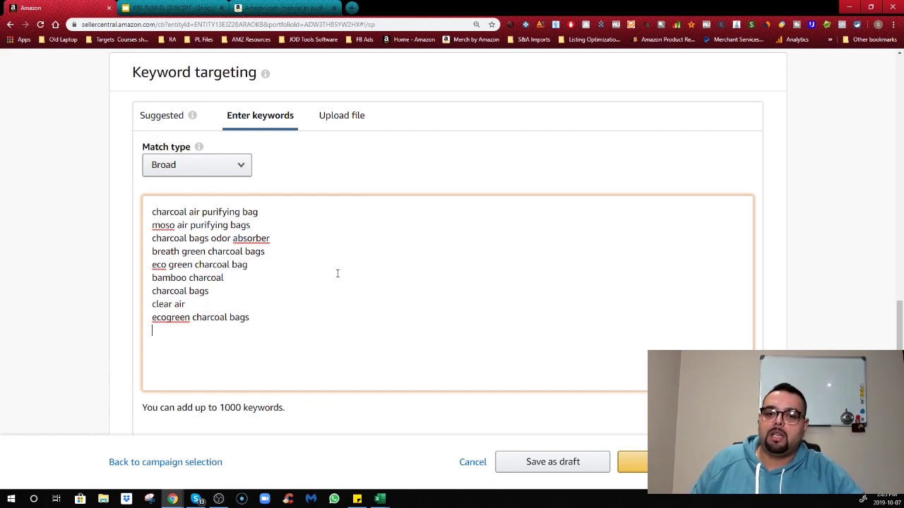
{"action": "scroll", "coordinate": [850, 254], "scroll_direction": "down", "scroll_amount": 3}
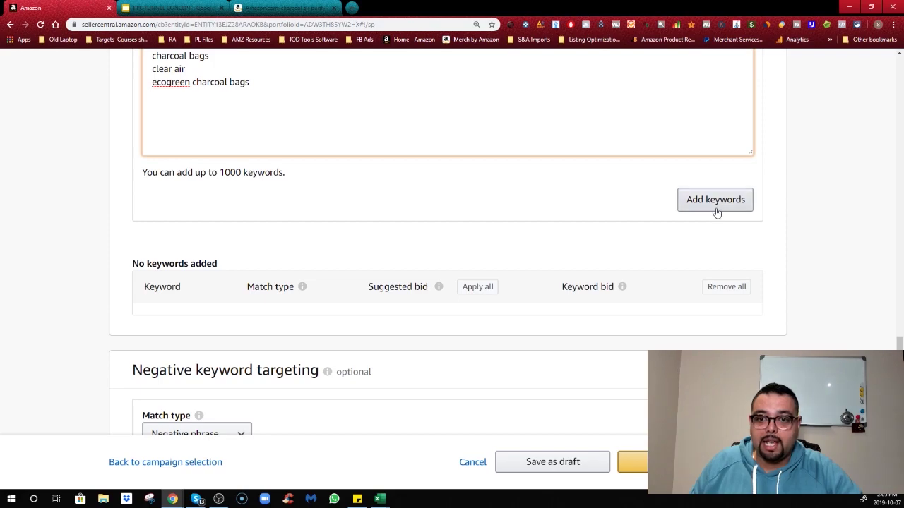
{"action": "left_click", "coordinate": [716, 206]}
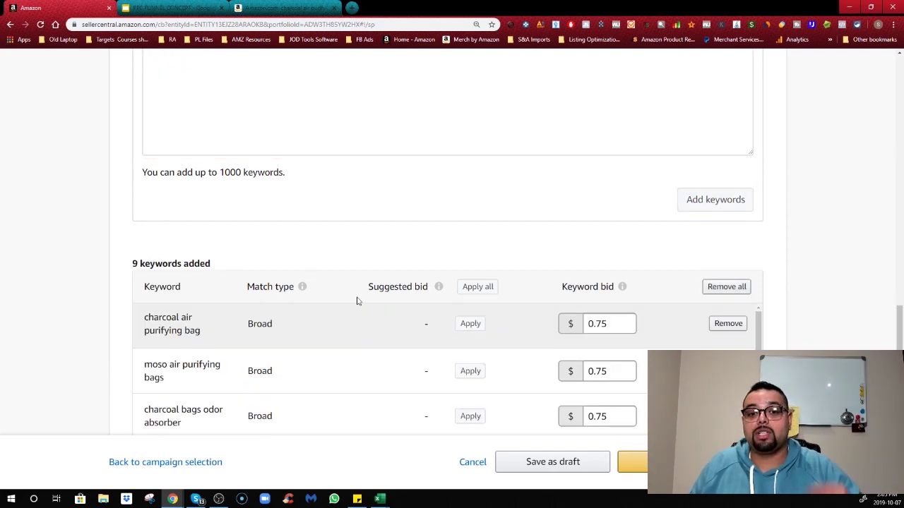
Review the added keywords with their match types and bids, and the optional negative keyword targeting section.
{"action": "scroll", "coordinate": [428, 265], "scroll_direction": "down", "scroll_amount": 2}
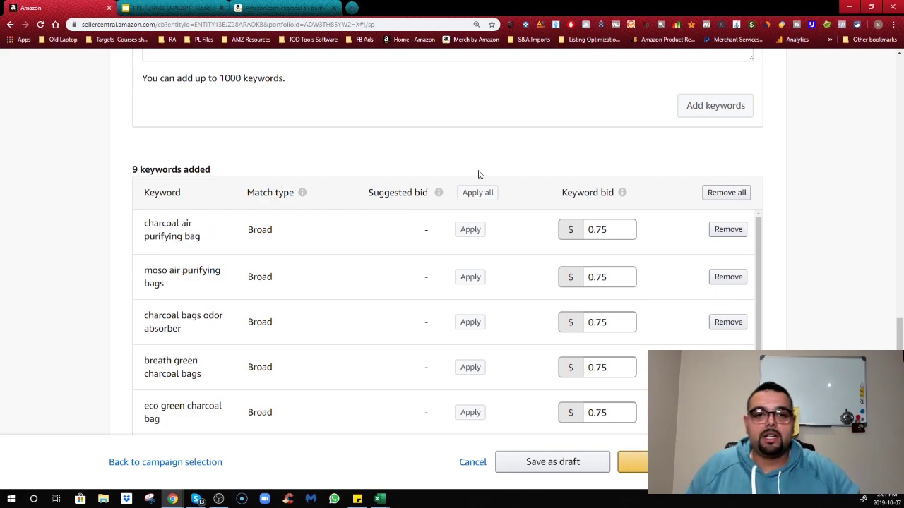
{"action": "scroll", "coordinate": [467, 212], "scroll_direction": "down", "scroll_amount": 2}
{"action": "scroll", "coordinate": [579, 212], "scroll_direction": "down", "scroll_amount": 1}
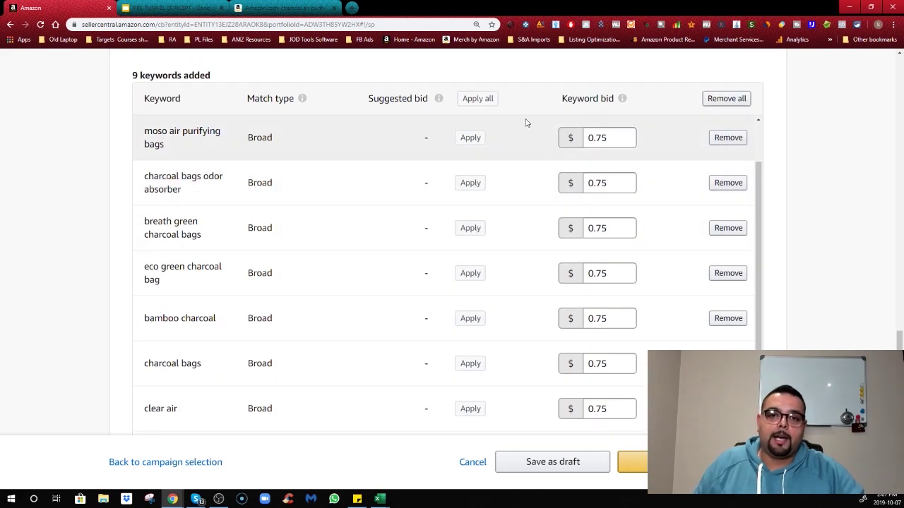
{"action": "scroll", "coordinate": [612, 134], "scroll_direction": "down", "scroll_amount": 3}
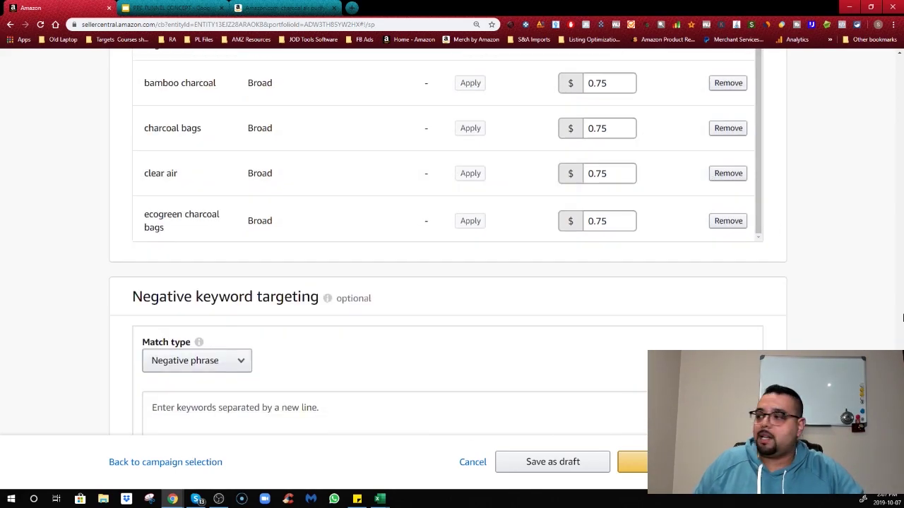
{"action": "scroll", "coordinate": [499, 317], "scroll_direction": "down", "scroll_amount": 6}
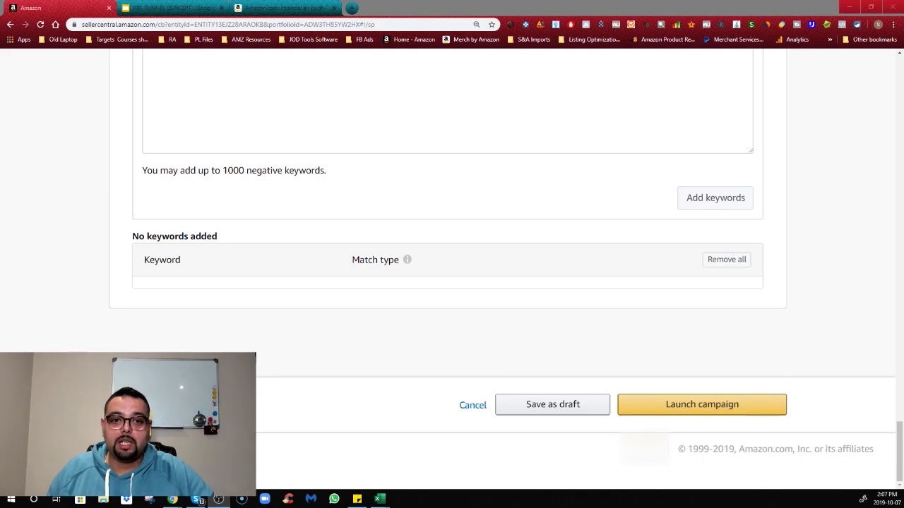
{"action": "scroll", "coordinate": [455, 290], "scroll_direction": "up", "scroll_amount": 10}
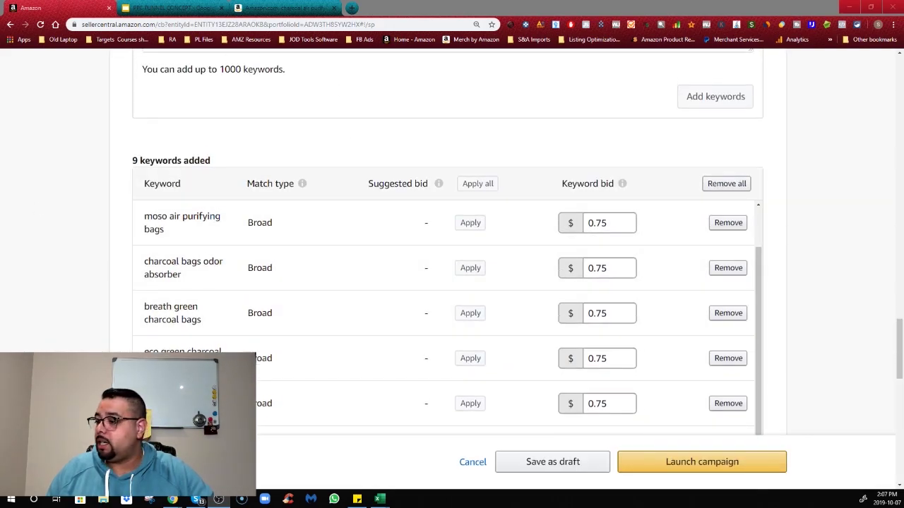
Switch to the Excel keyword export, copy cells A2:A10 again and return to the Seller Central campaign form.
{"action": "mouse_move", "coordinate": [382, 500]}
{"action": "left_click", "coordinate": [536, 483]}
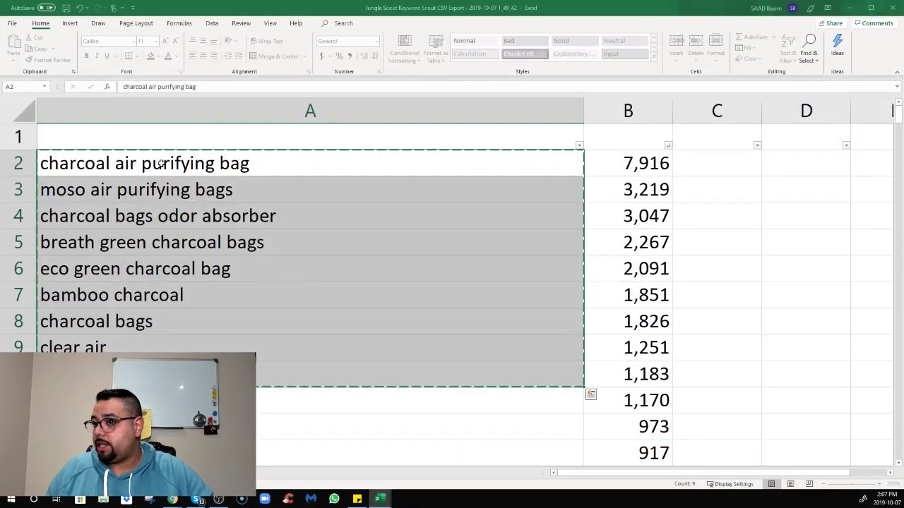
{"action": "left_click_drag", "start_coordinate": [157, 164], "coordinate": [141, 374]}
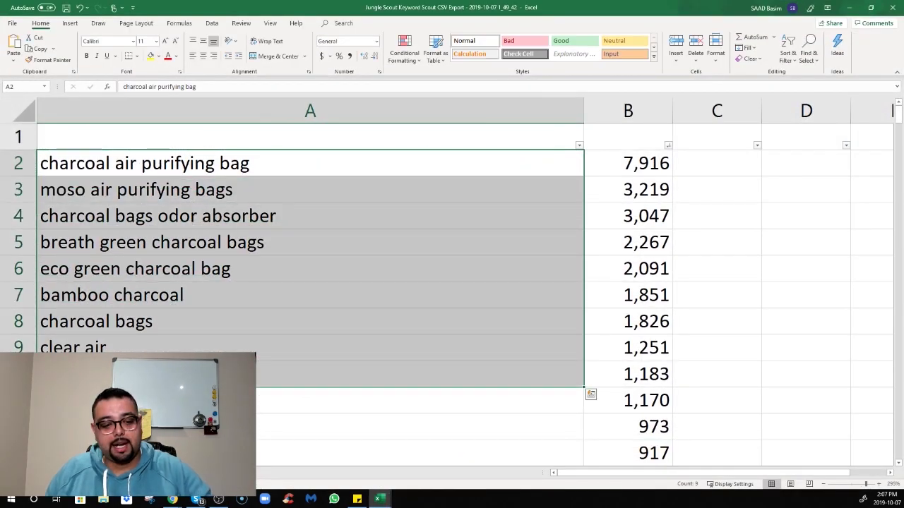
{"action": "key", "text": "ctrl+c"}
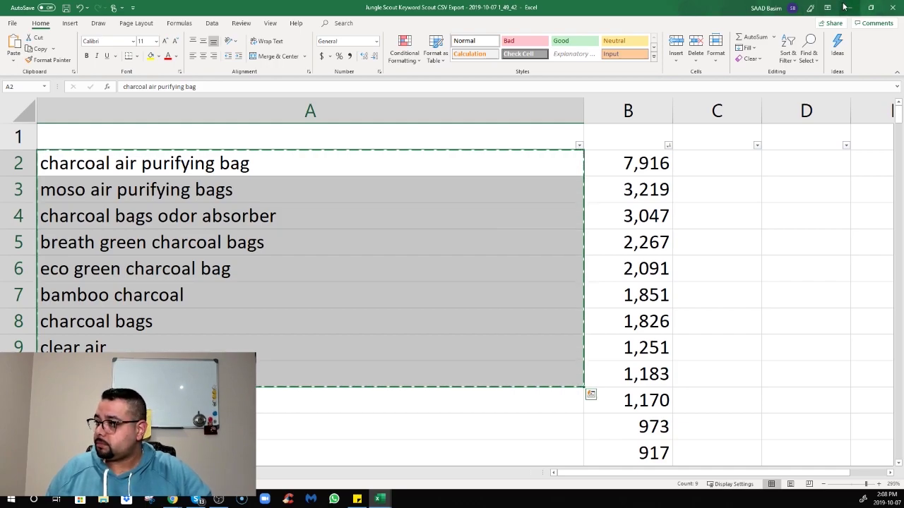
{"action": "key", "text": "alt+Tab"}
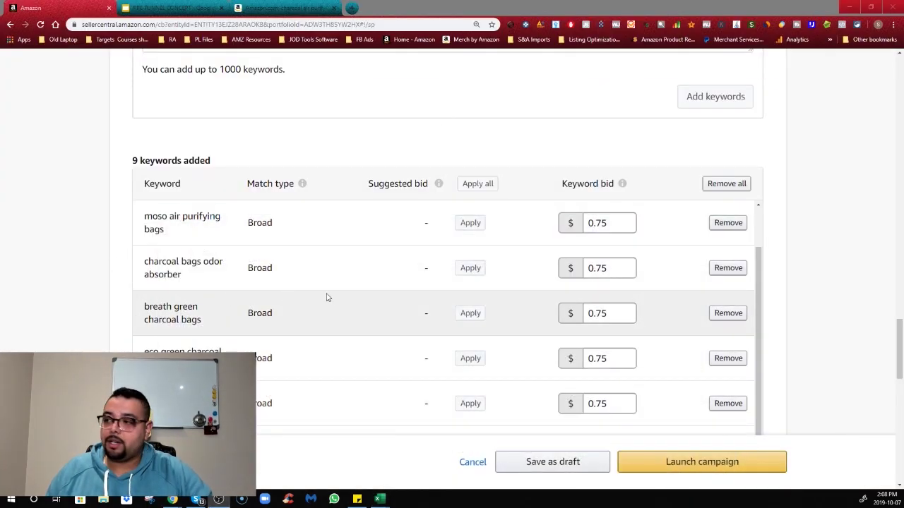
Add the fourth visible product in the list to the ad group and launch the campaign.
{"action": "left_click", "coordinate": [671, 463]}
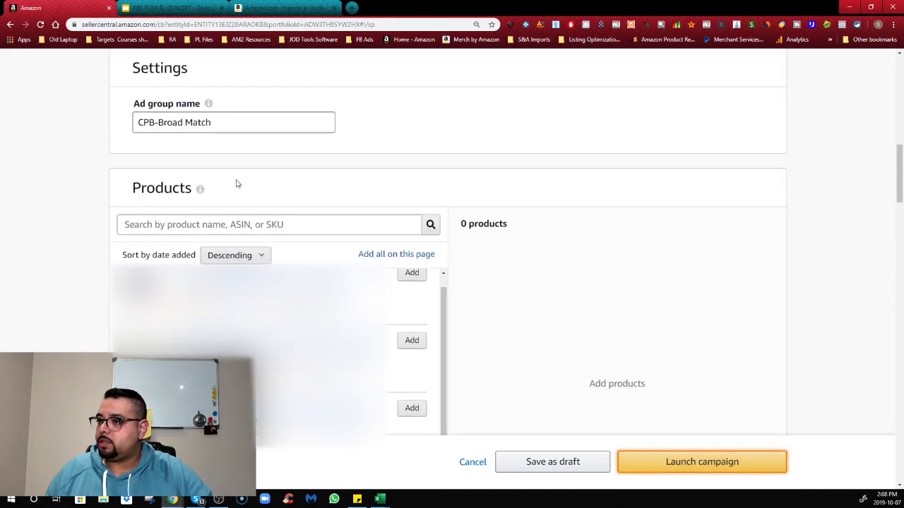
{"action": "scroll", "coordinate": [414, 357], "scroll_direction": "down", "scroll_amount": 2}
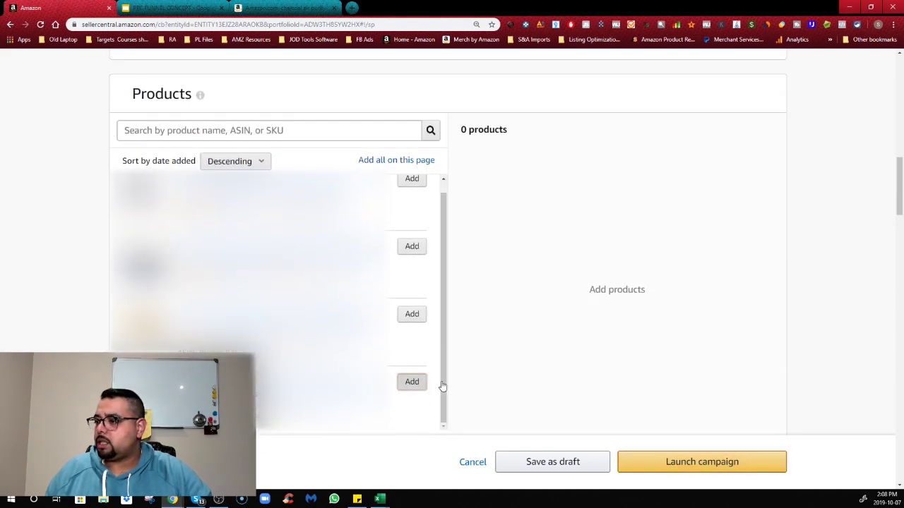
{"action": "left_click", "coordinate": [411, 381]}
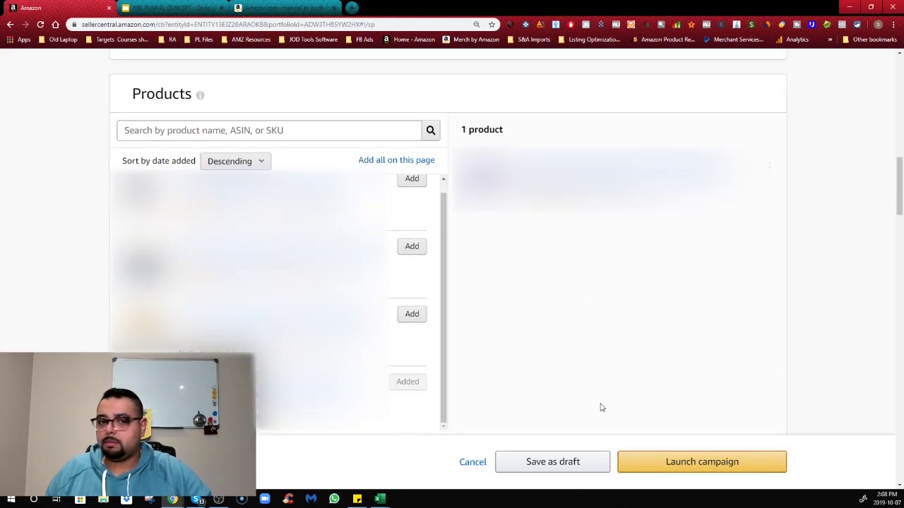
{"action": "left_click", "coordinate": [702, 463]}
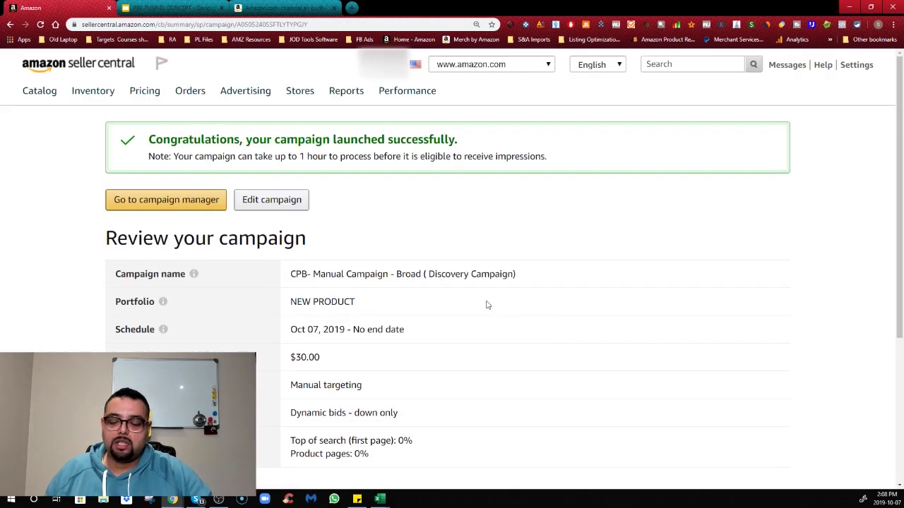
Open the NEW PRODUCT portfolio in the campaign manager and pause the CPB manual campaign.
{"action": "left_click", "coordinate": [167, 199]}
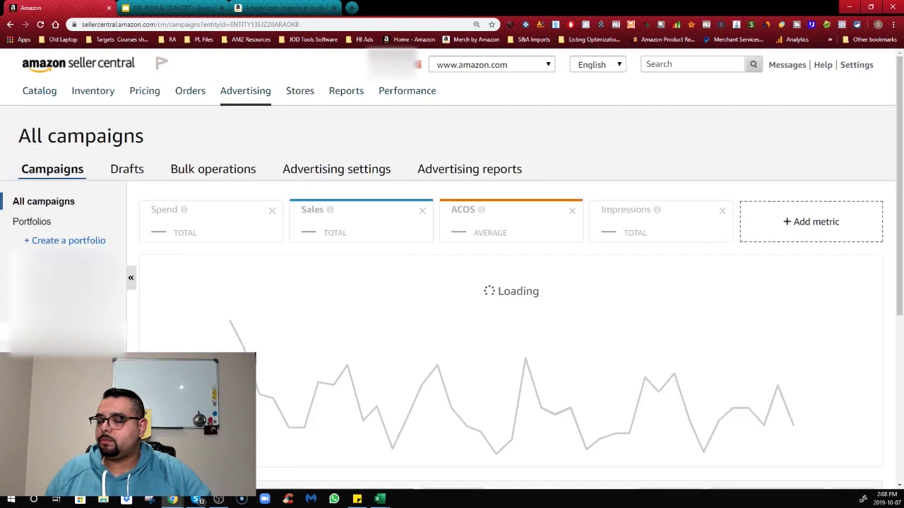
{"action": "left_click", "coordinate": [71, 332]}
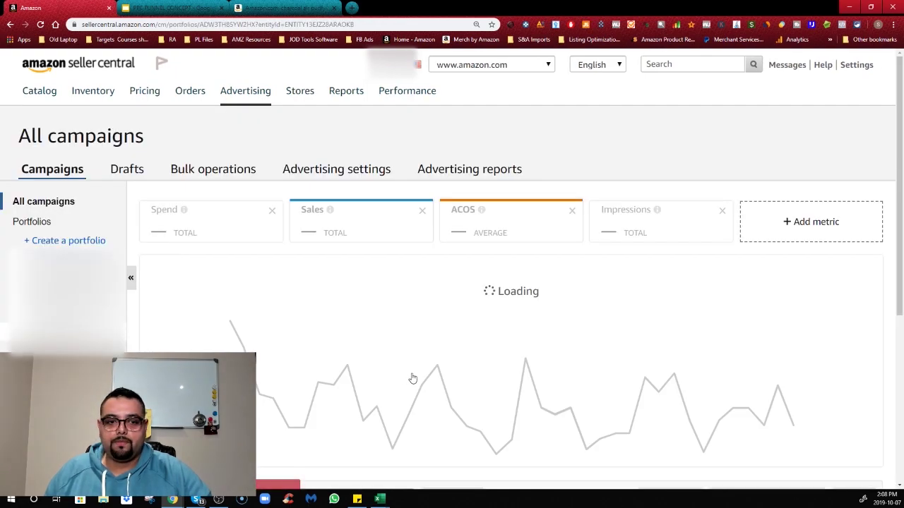
{"action": "scroll", "coordinate": [530, 390], "scroll_direction": "down", "scroll_amount": 5}
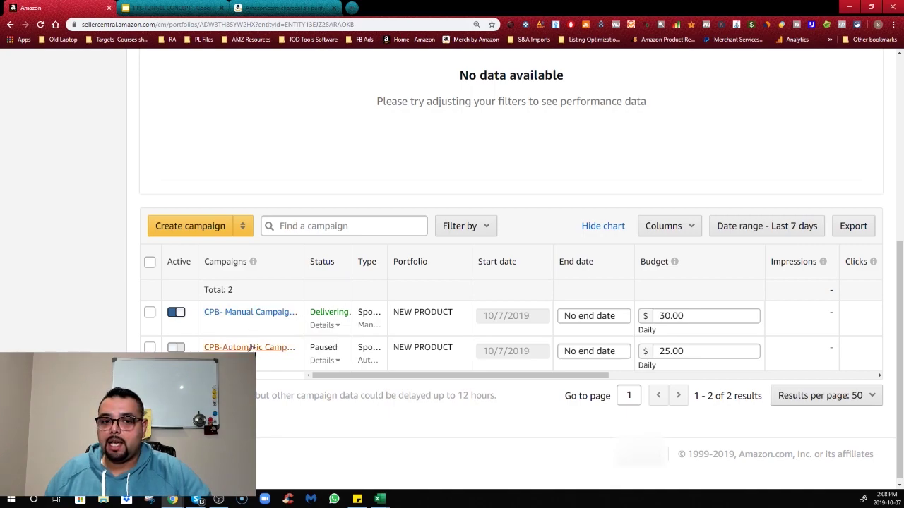
{"action": "left_click", "coordinate": [178, 315]}
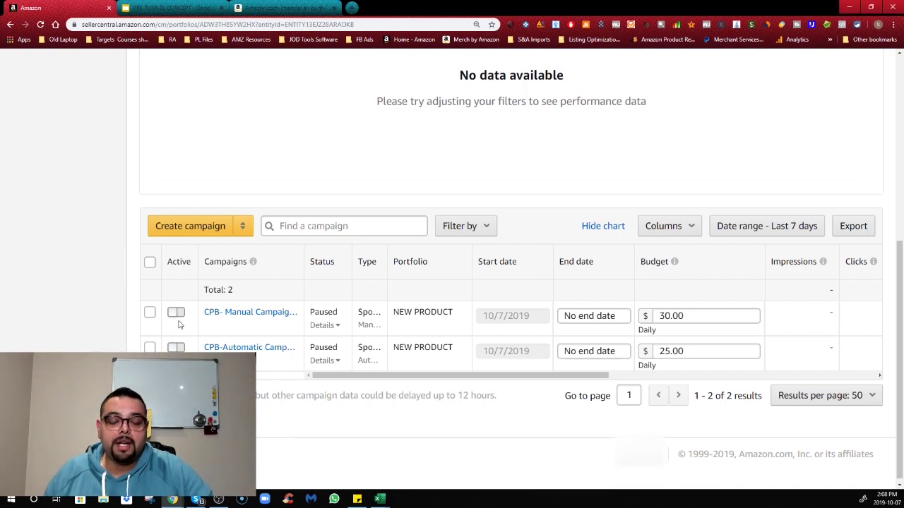
Open the negative keywords of CPB-Automatic Campaign and paste the copied keyword list into a new negative keywords entry.
{"action": "left_click", "coordinate": [270, 353]}
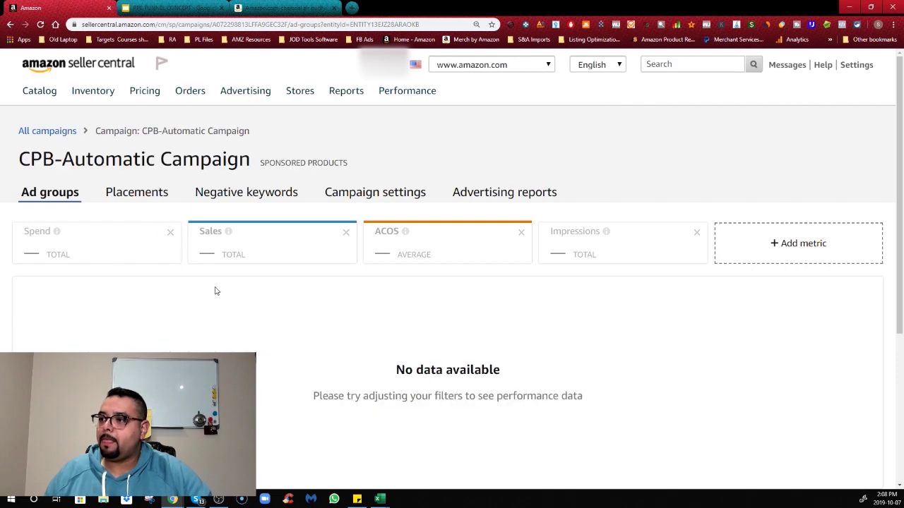
{"action": "left_click", "coordinate": [291, 192]}
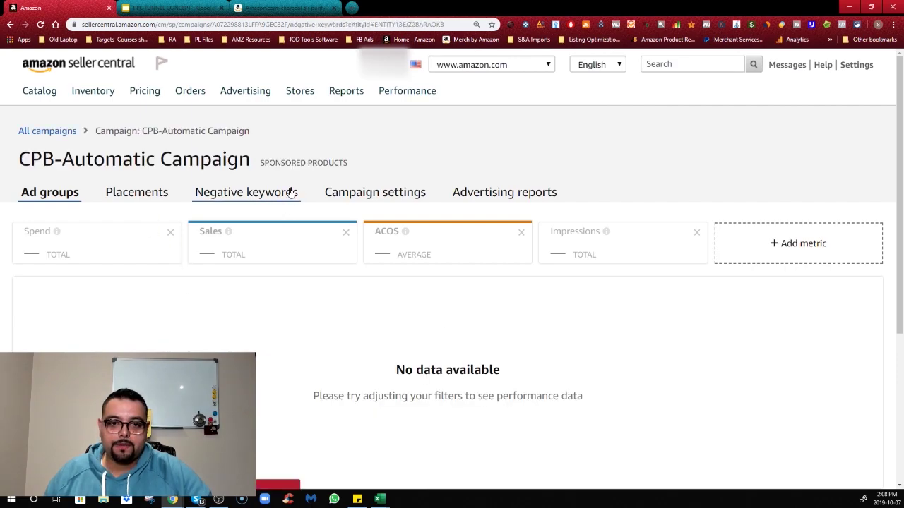
{"action": "left_click", "coordinate": [109, 234]}
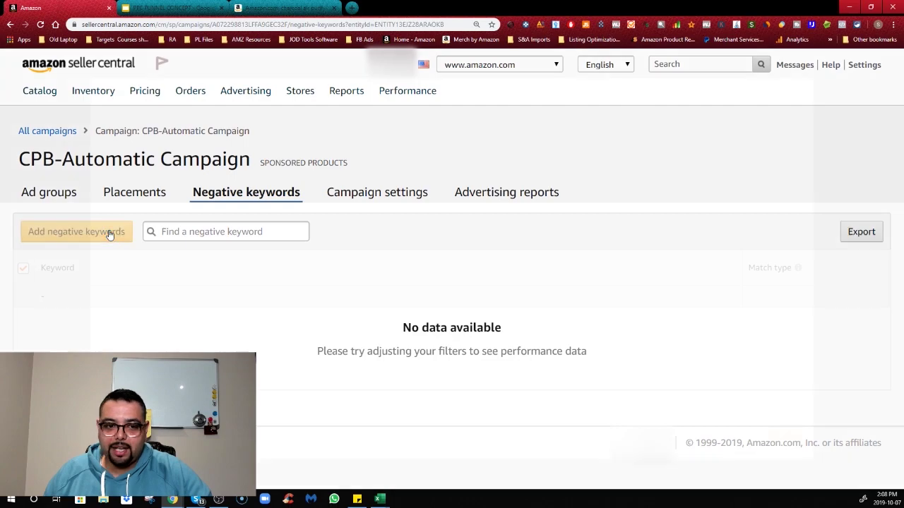
{"action": "left_click", "coordinate": [197, 232]}
{"action": "key", "text": "ctrl+v"}
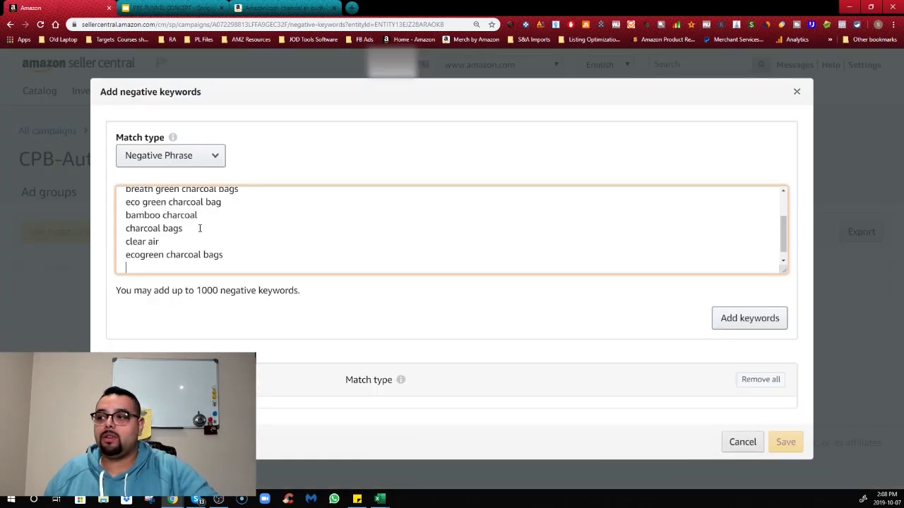
{"action": "scroll", "coordinate": [202, 233], "scroll_direction": "up", "scroll_amount": 2}
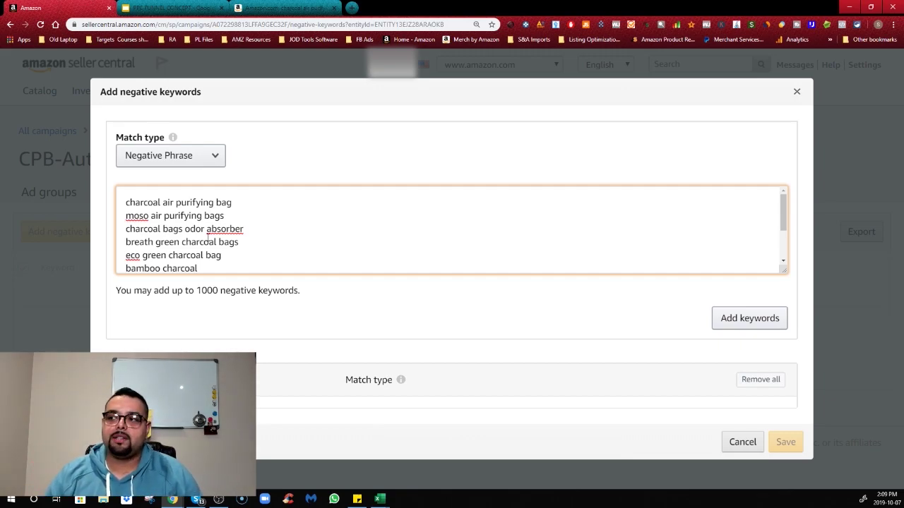
Set the match type for the pasted negative keywords to Negative Exact.
{"action": "left_click_drag", "start_coordinate": [127, 201], "coordinate": [265, 268]}
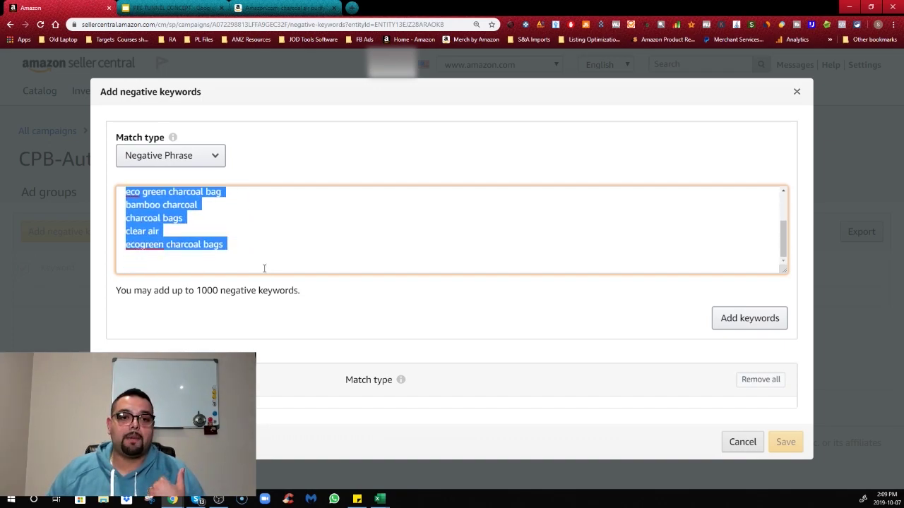
{"action": "left_click", "coordinate": [209, 162]}
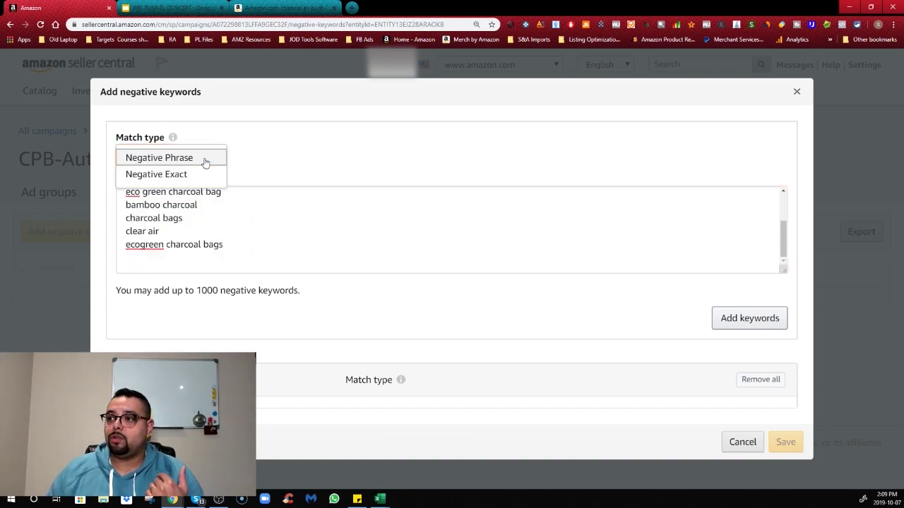
{"action": "left_click", "coordinate": [170, 178]}
{"action": "scroll", "coordinate": [191, 237], "scroll_direction": "up", "scroll_amount": 2}
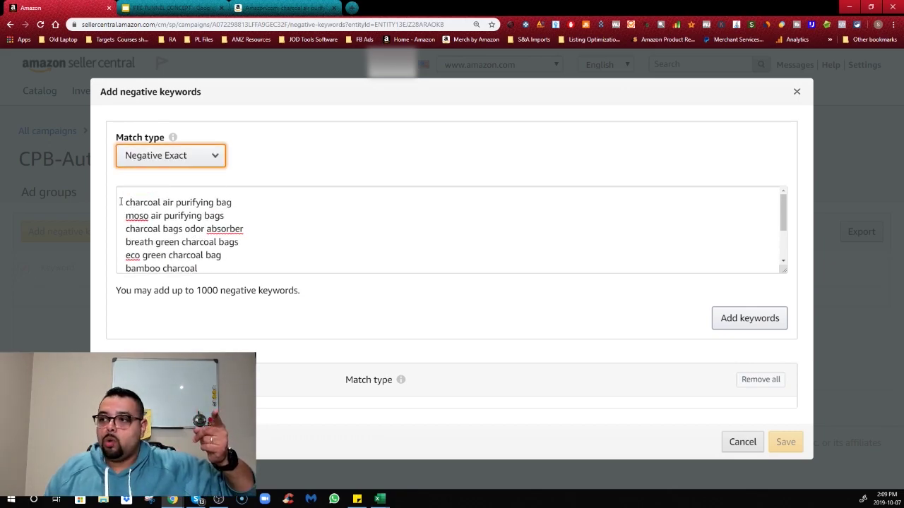
Highlight the first three pasted keywords one by one and close the negative keywords dialog without saving.
{"action": "left_click_drag", "start_coordinate": [126, 202], "coordinate": [250, 197]}
{"action": "left_click_drag", "start_coordinate": [126, 215], "coordinate": [262, 217]}
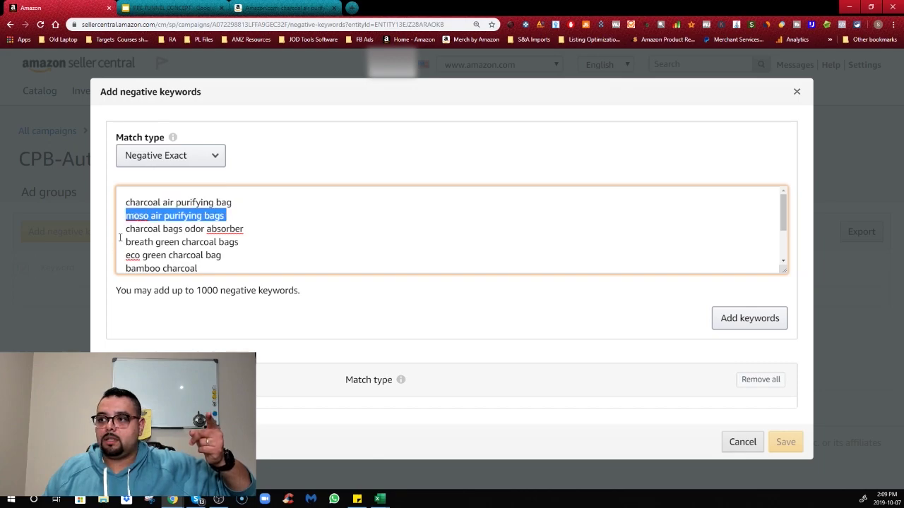
{"action": "left_click_drag", "start_coordinate": [135, 229], "coordinate": [195, 229]}
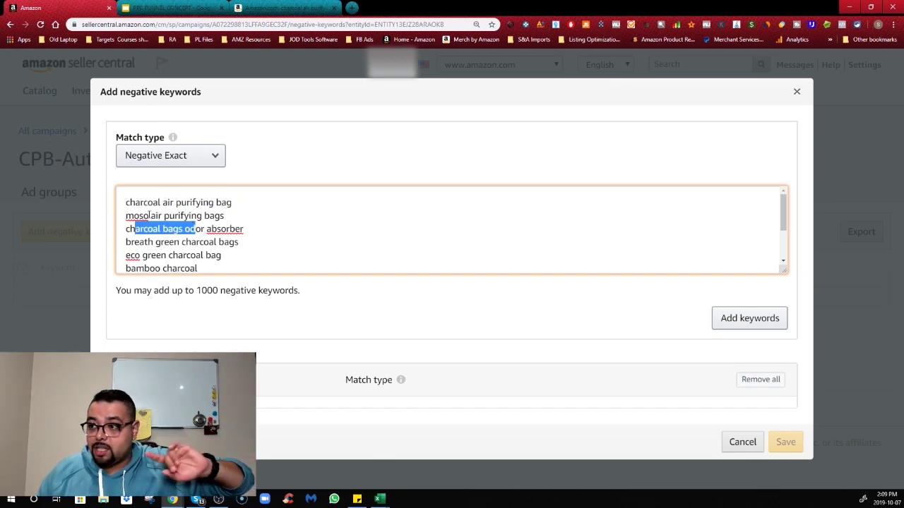
{"action": "left_click_drag", "start_coordinate": [126, 202], "coordinate": [257, 192]}
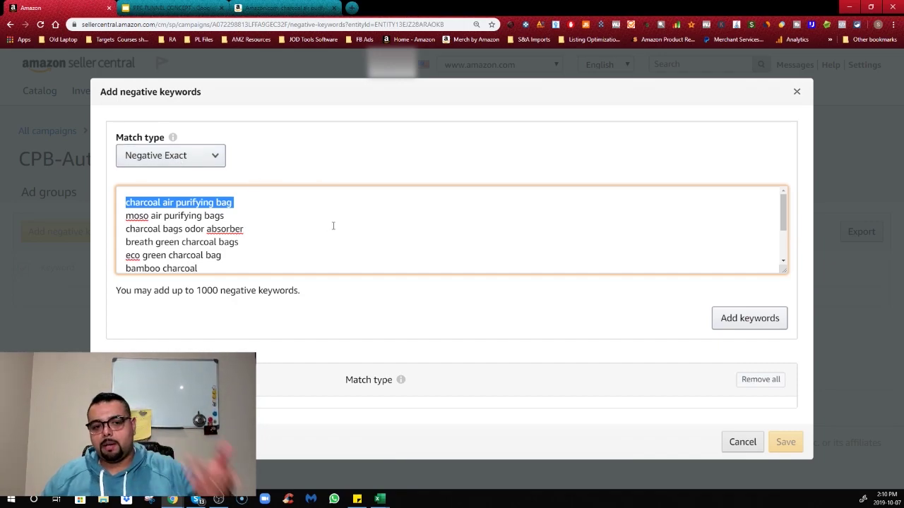
{"action": "left_click", "coordinate": [673, 117]}
{"action": "key", "text": "Escape"}
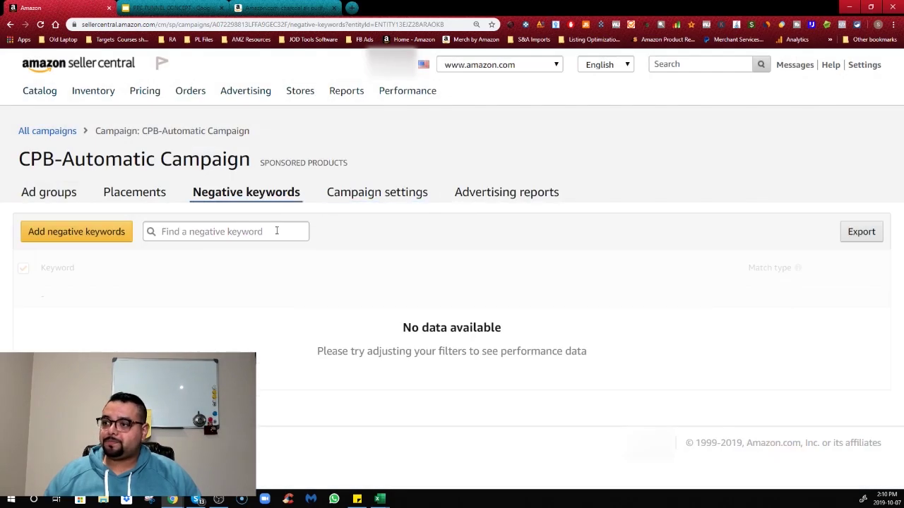
Review the campaign list of the NEW PRODUCT portfolio and switch to the PPC FUNNEL CONCEPT presentation in Google Slides.
{"action": "left_click", "coordinate": [62, 134]}
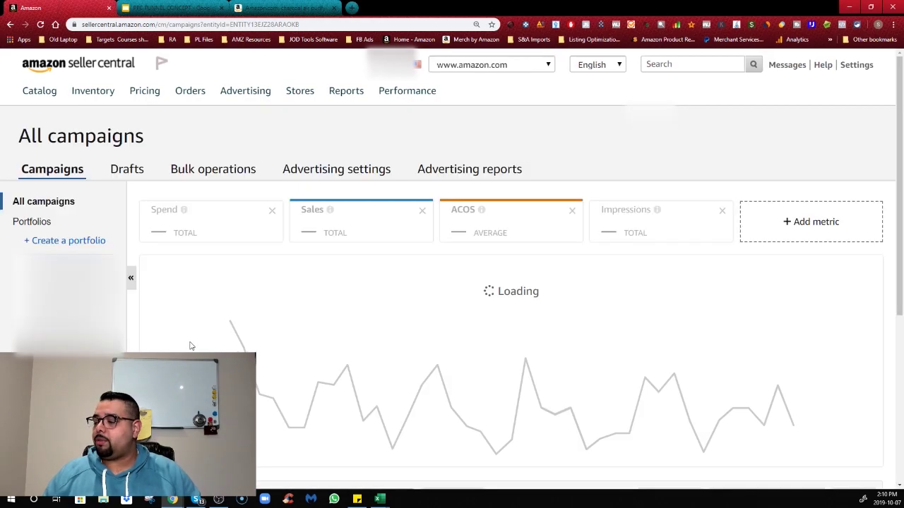
{"action": "left_click", "coordinate": [42, 332]}
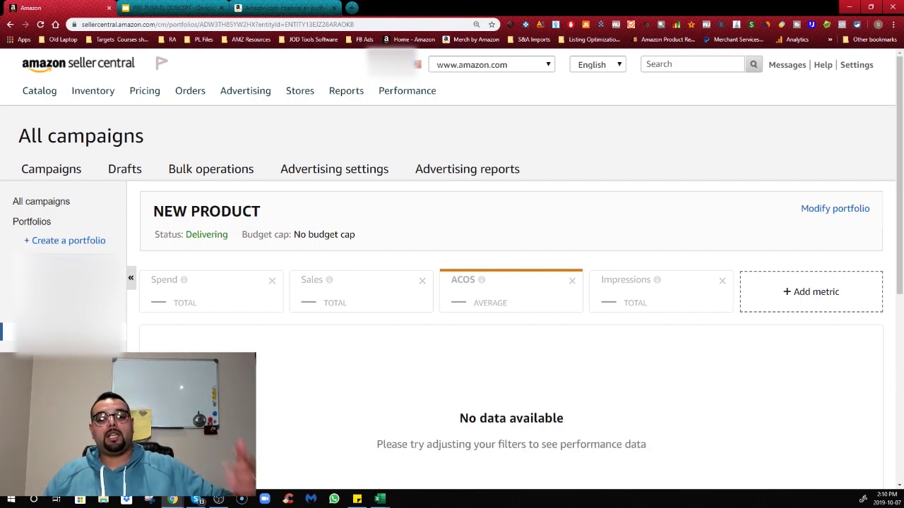
{"action": "scroll", "coordinate": [436, 323], "scroll_direction": "down", "scroll_amount": 3}
{"action": "scroll", "coordinate": [436, 323], "scroll_direction": "down", "scroll_amount": 2}
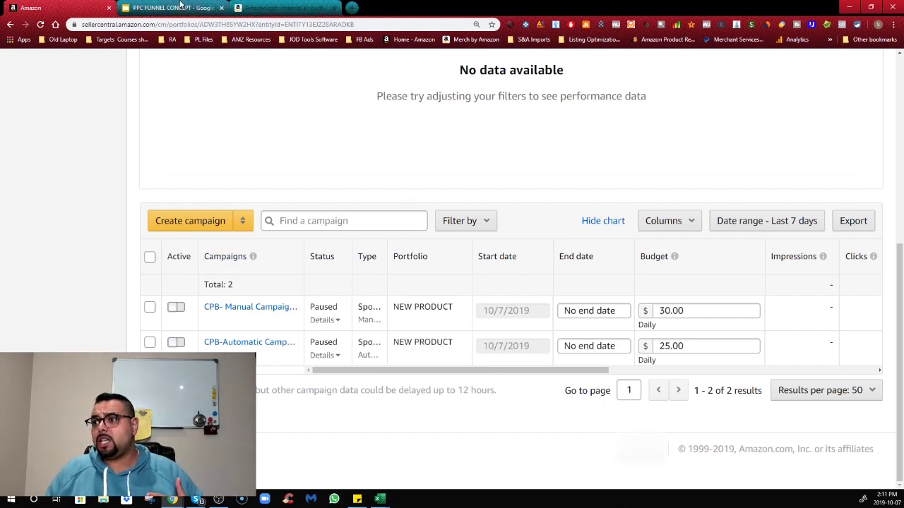
{"action": "left_click", "coordinate": [173, 7]}
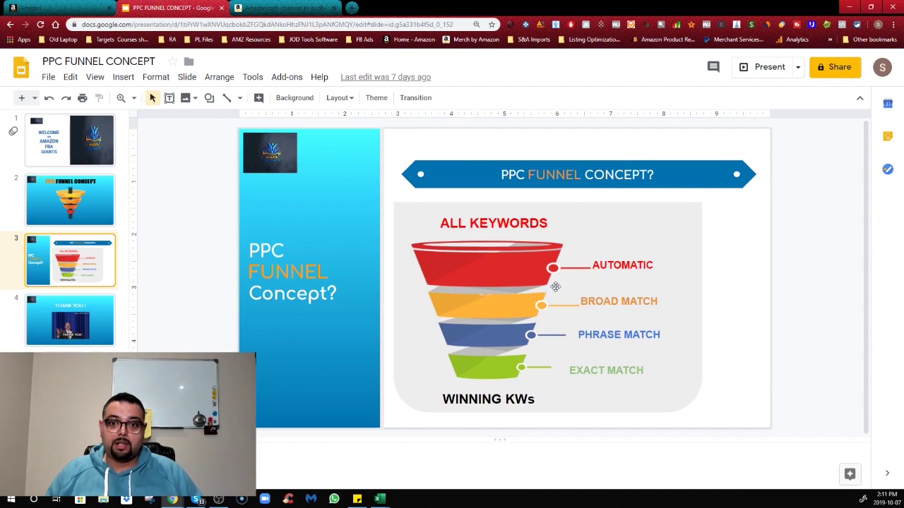